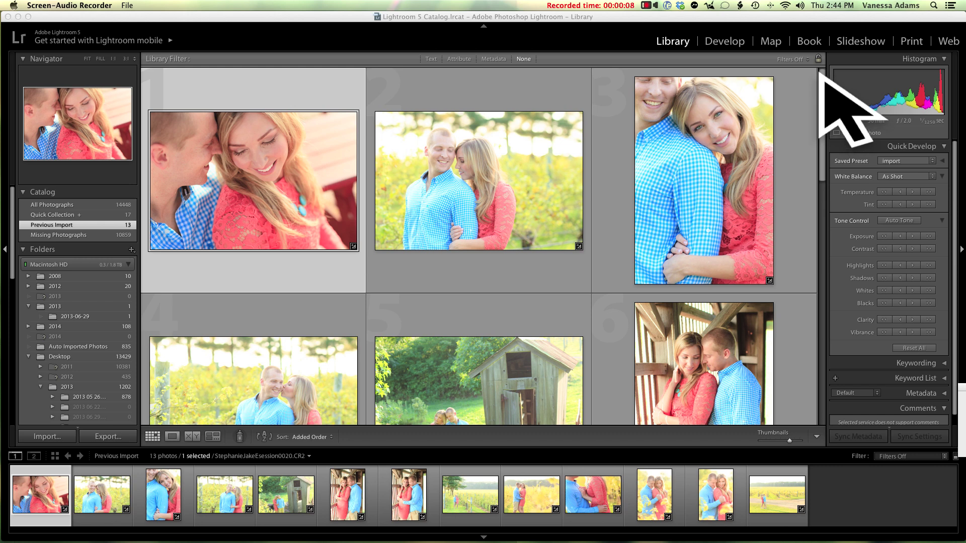
Step: Leave the Library grid and open the first couple portrait in the Develop module
mouse_move(819, 62)
left_mouse_down()
mouse_move(803, 182)
mouse_move(803, 319)
mouse_move(810, 108)
mouse_move(828, 60)
left_mouse_up()
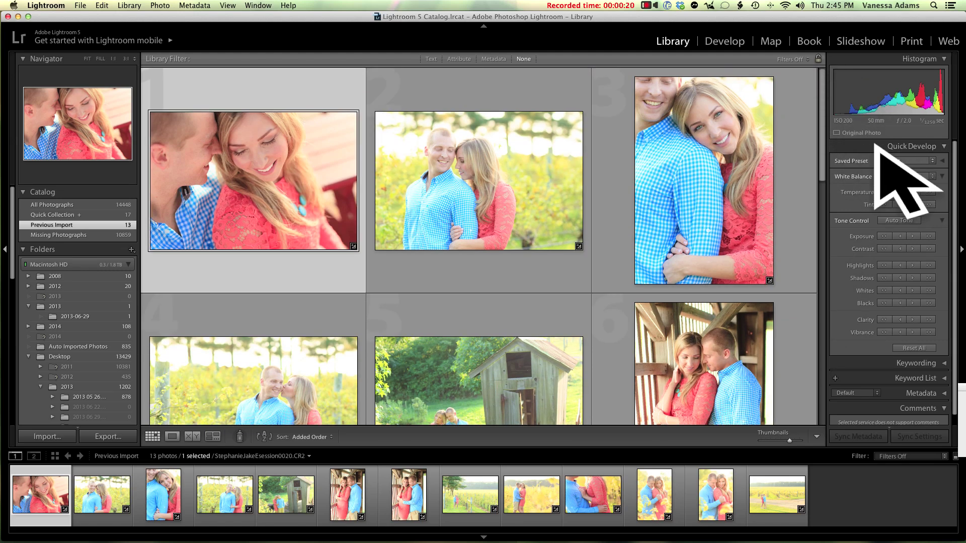
left_click(715, 31)
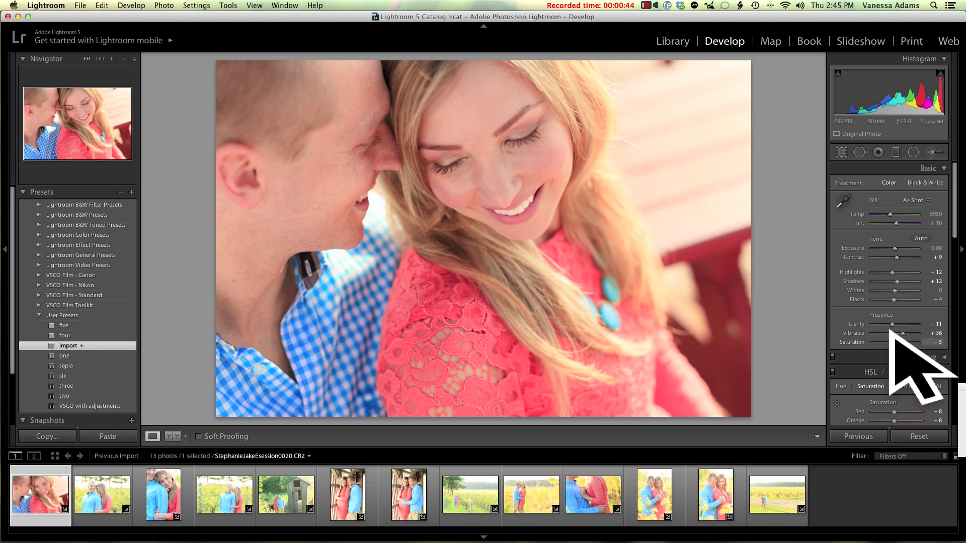
Step: Check the HSL Luminance values (Red +4, Orange +13, Yellow +10), then return to the Basic panel
scroll(890, 330, "down", 5)
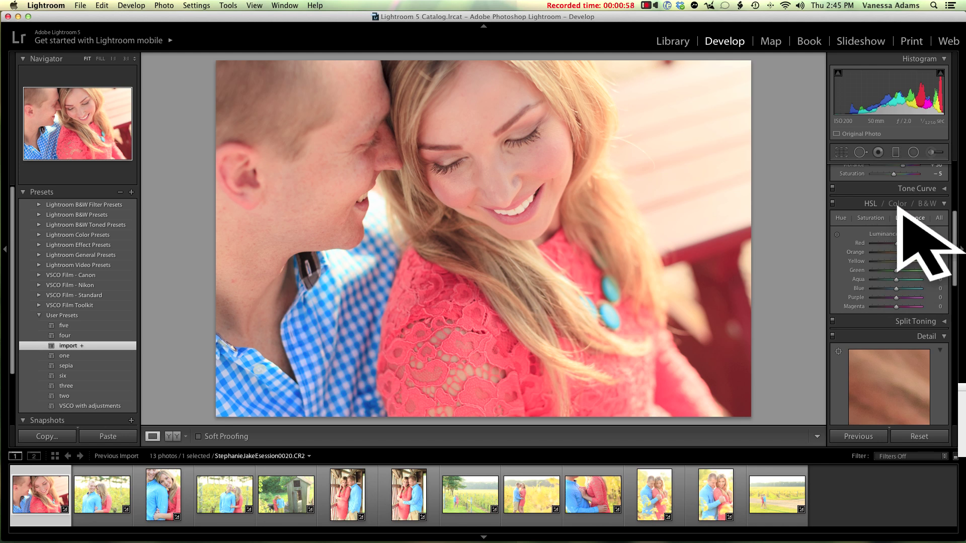
left_click(903, 217)
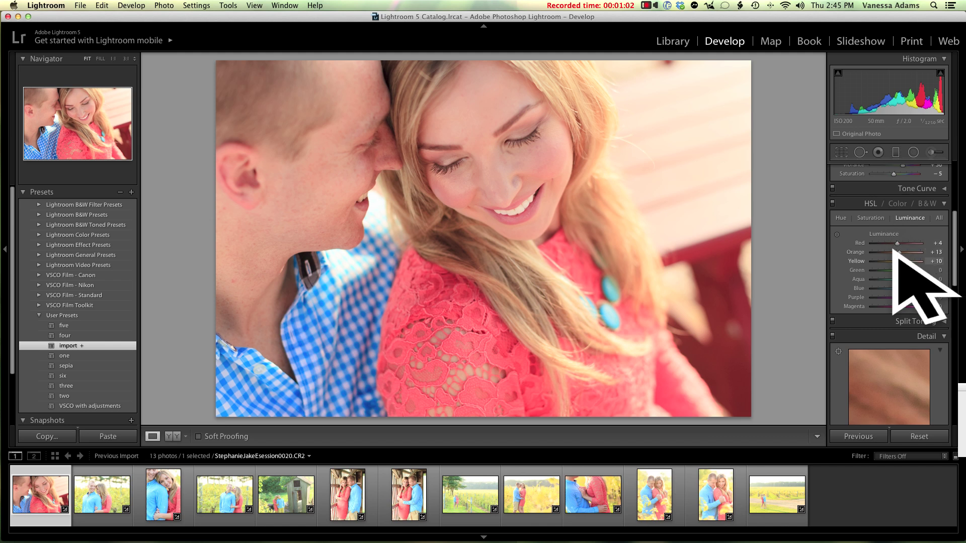
scroll(890, 250, "up", 5)
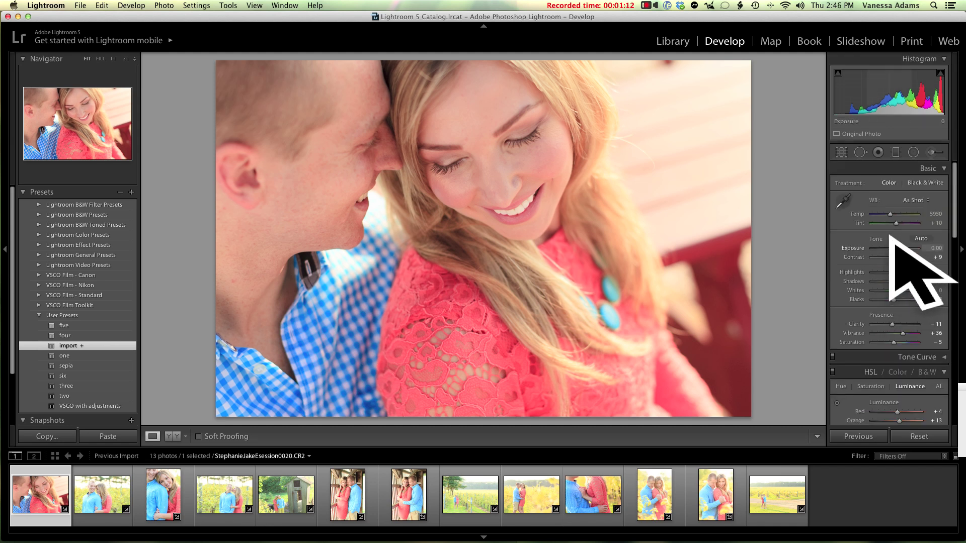
Step: Set Exposure −0.20, Tint −10, Temp 5231 and Blacks −14 in the Basic panel
left_click_drag(891, 248, 888, 235)
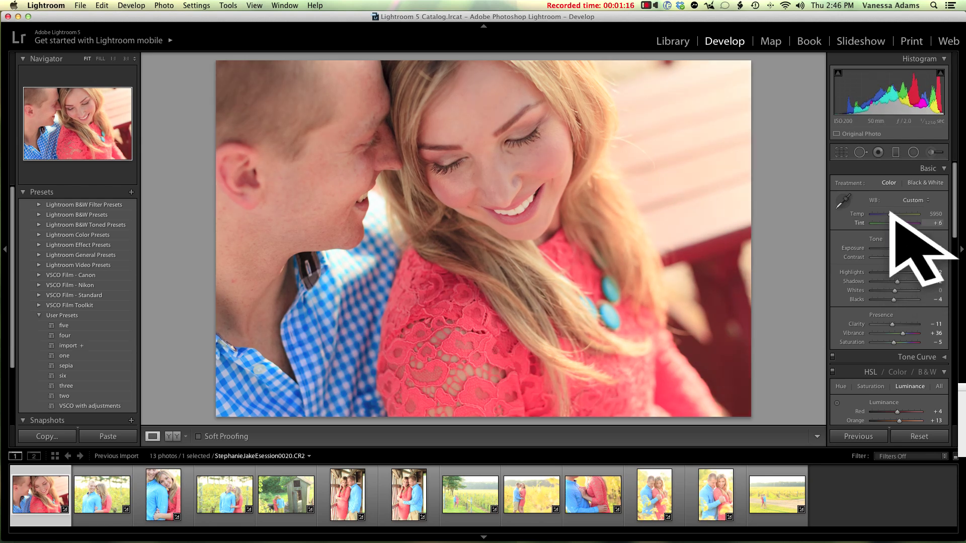
left_click_drag(890, 212, 889, 212)
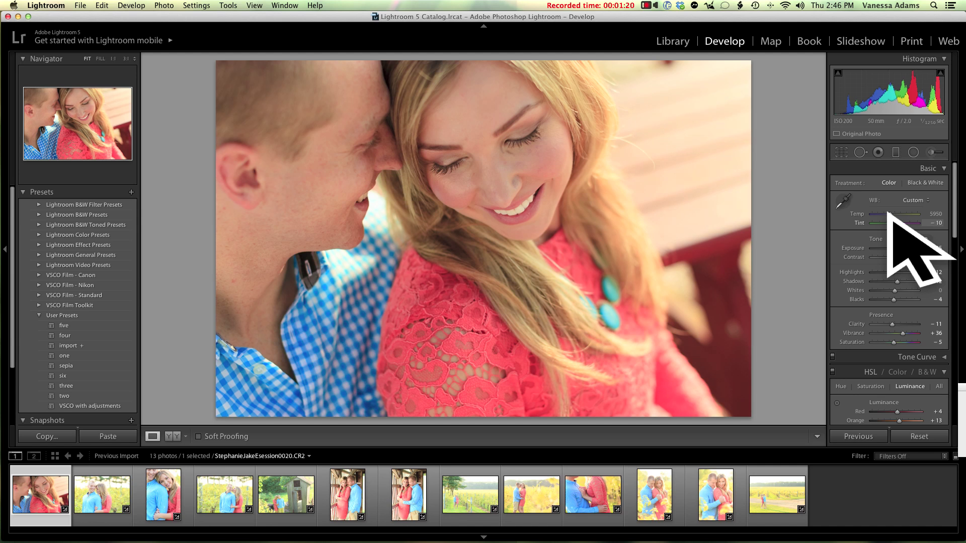
left_click_drag(887, 208, 886, 209)
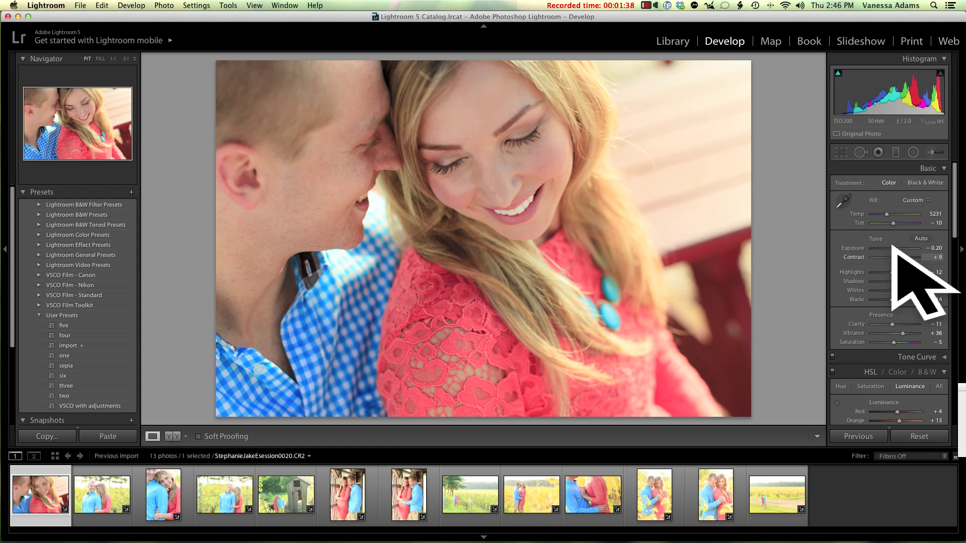
left_click(930, 152)
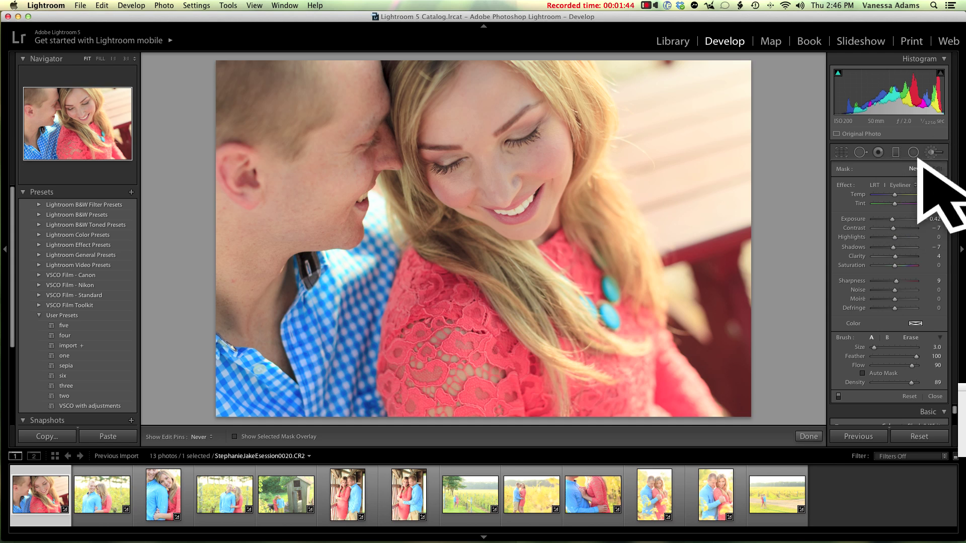
Step: Load the LRT | Beauty Brush effect with a larger brush size
left_click(905, 184)
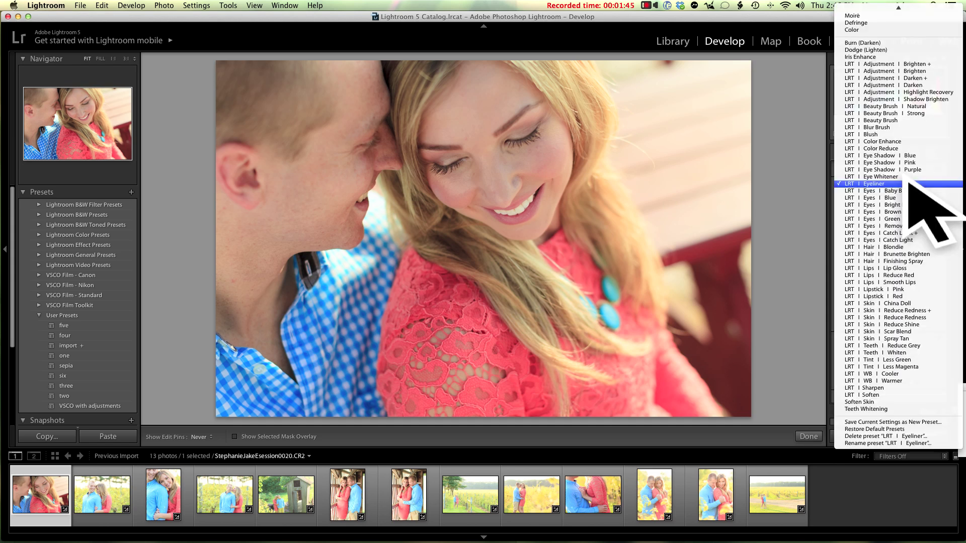
left_click(885, 120)
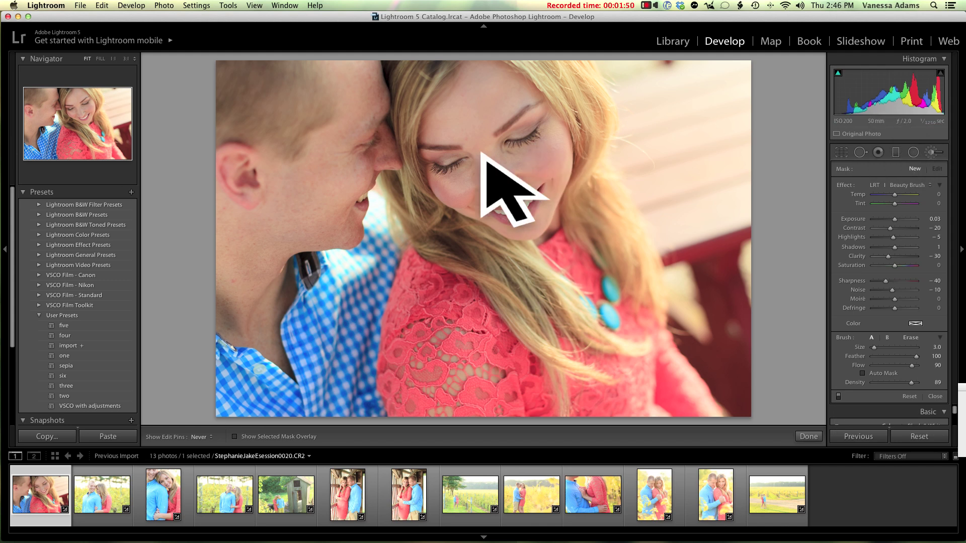
key("bracketright")
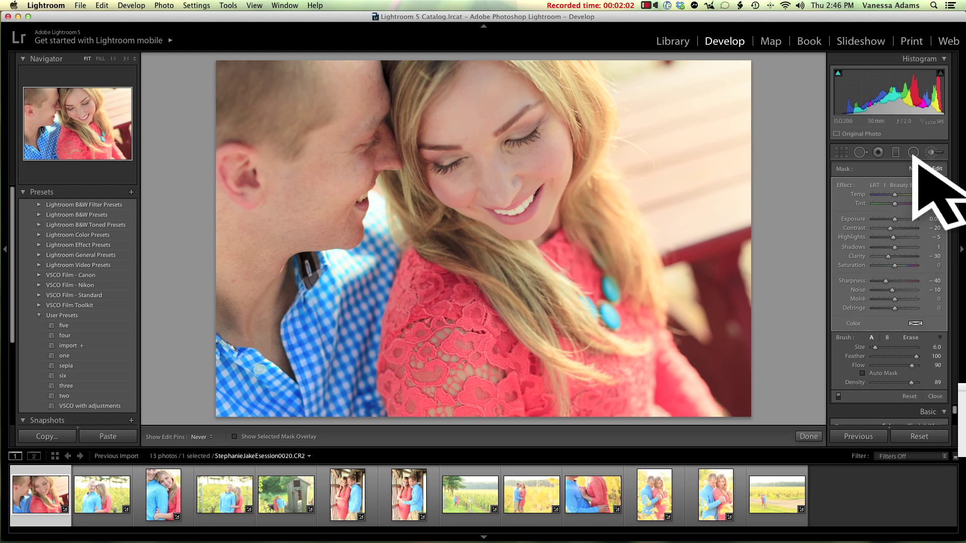
Step: Paint a size 2.0 LRT | Eyeliner stroke along the woman's eyelid
left_click(911, 183)
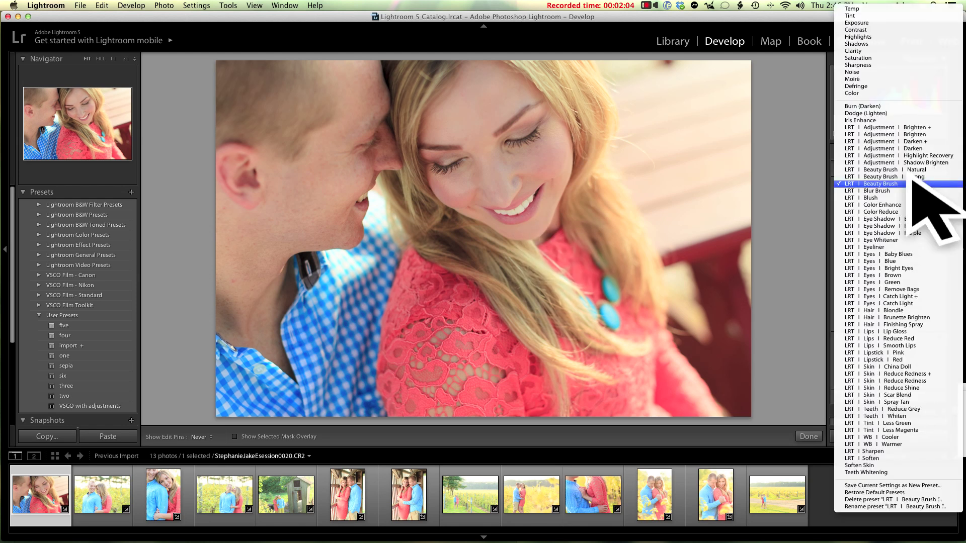
left_click(916, 247)
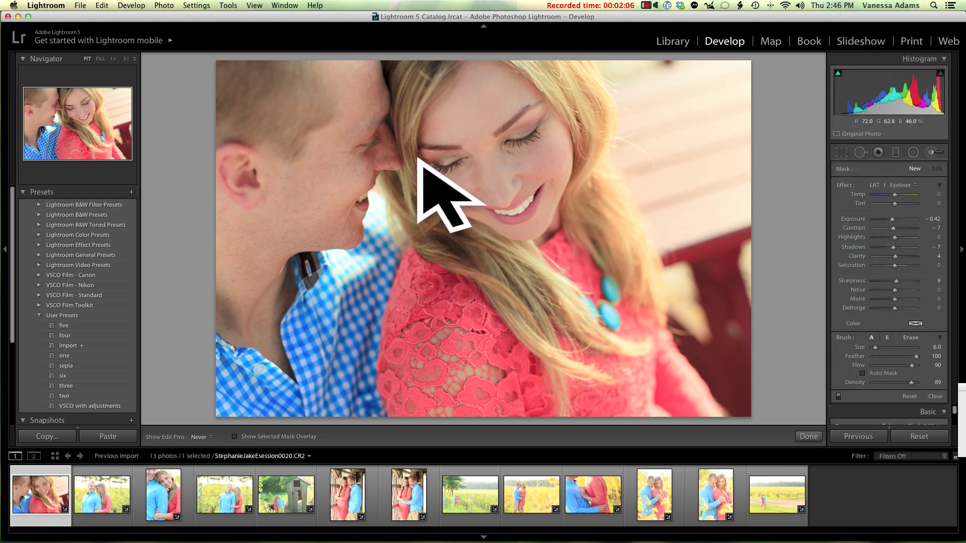
key("bracketleft")
key("bracketleft")
key("bracketleft")
key("bracketleft")
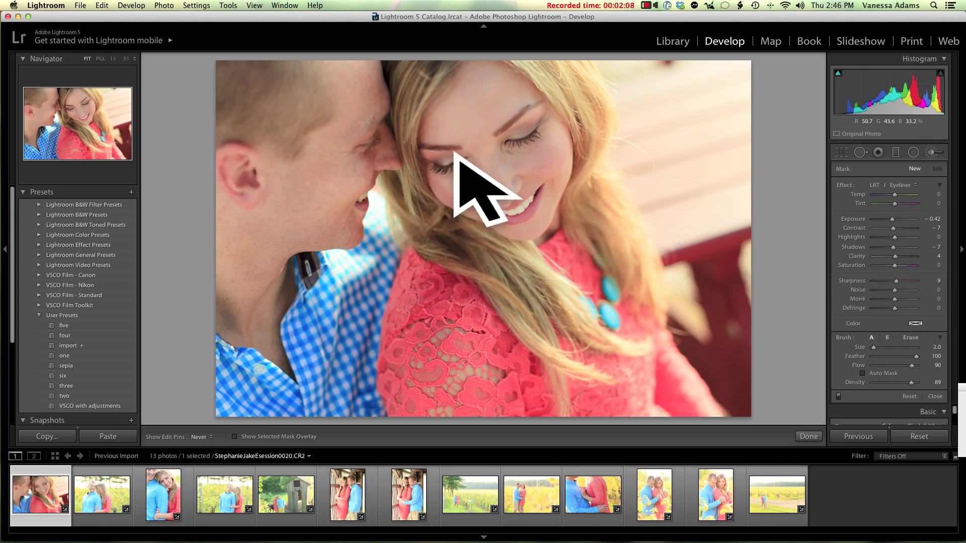
left_click_drag(459, 151, 518, 136)
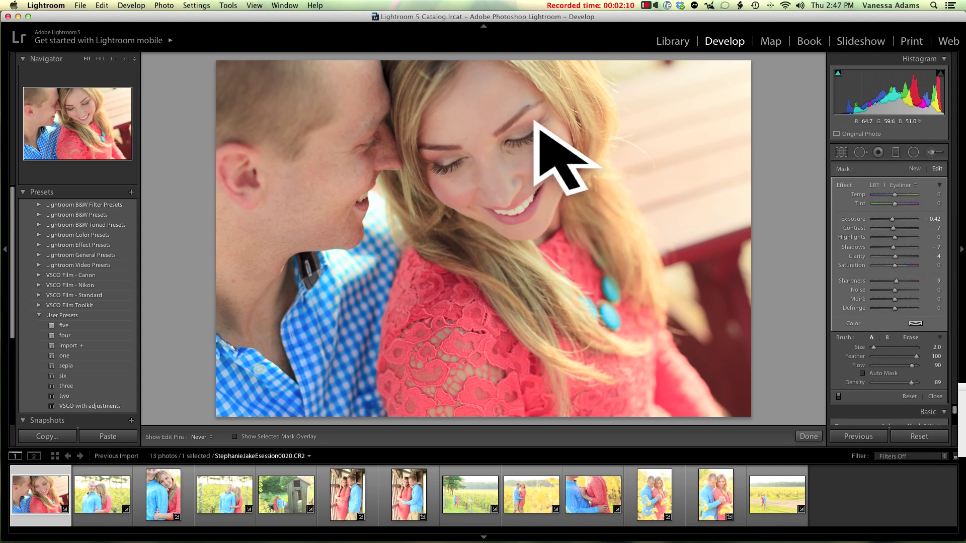
left_click(898, 184)
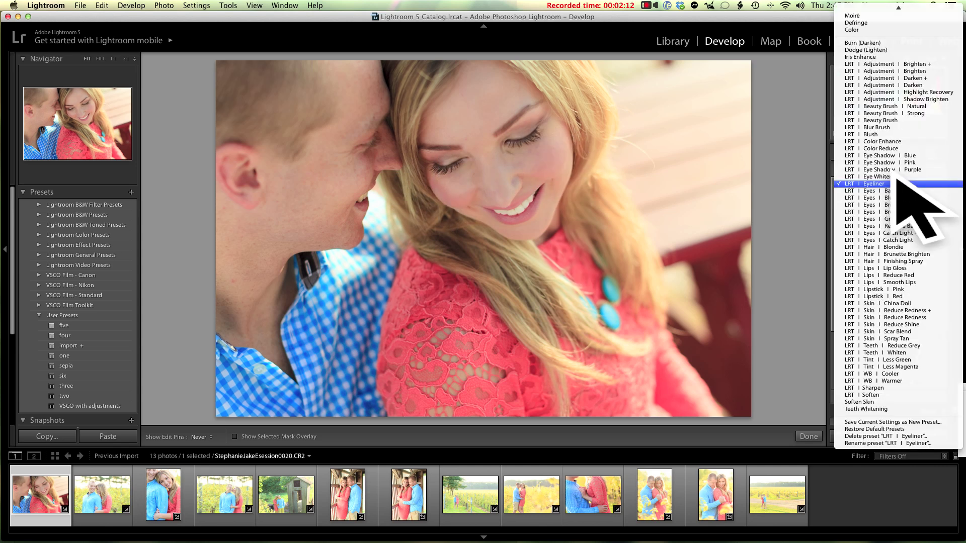
Step: Paint the LRT Teeth Whiten brush over the smile, then bring up StephanieJakeEsession0025.CR2
left_click(896, 181)
left_click(899, 186)
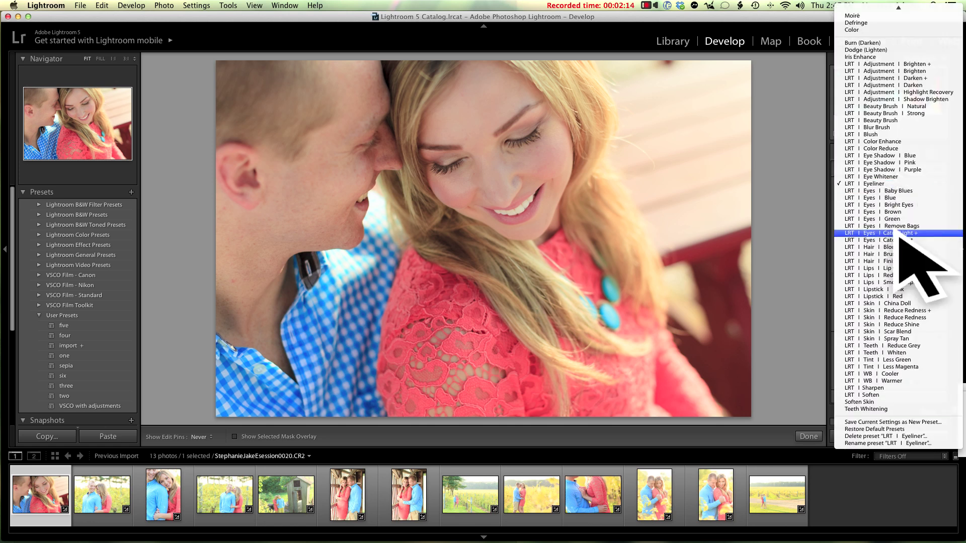
left_click(906, 353)
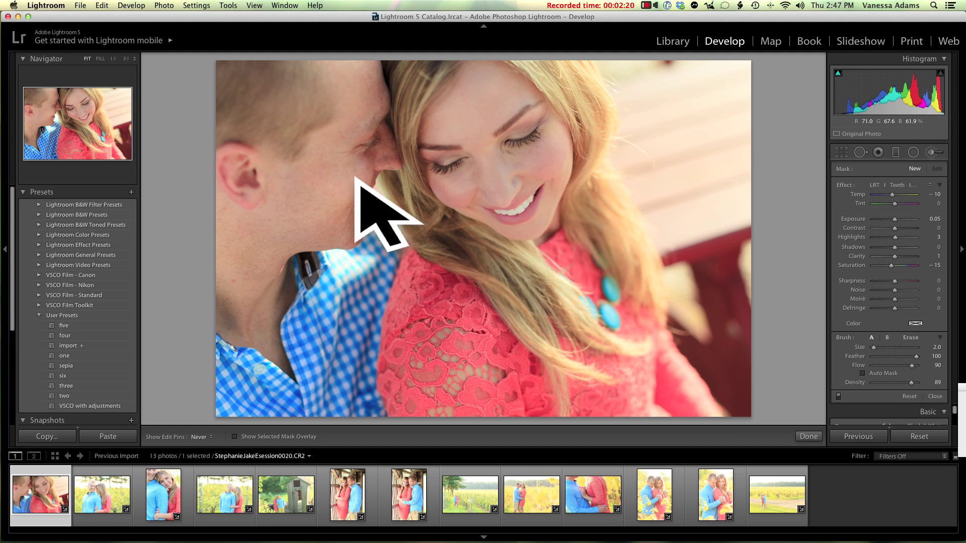
left_click(355, 177)
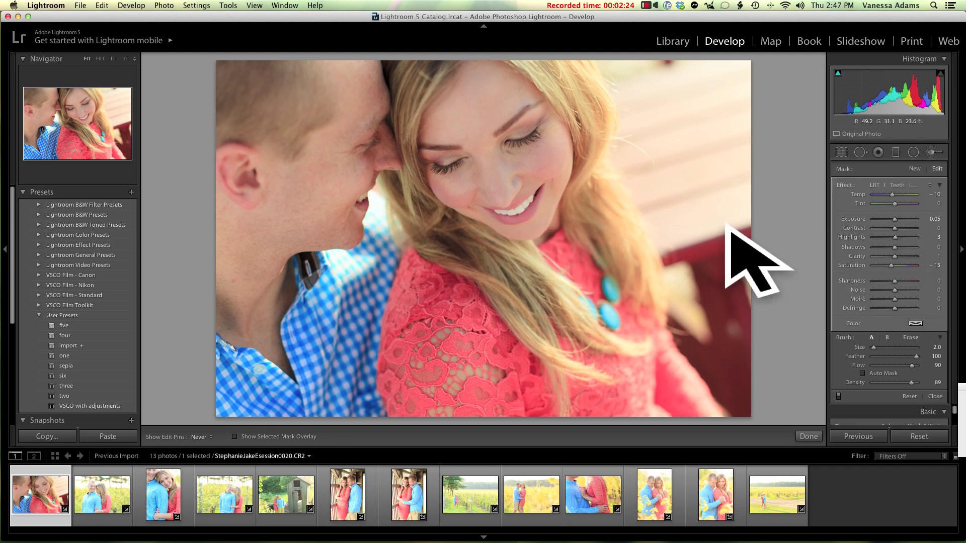
left_click(914, 169)
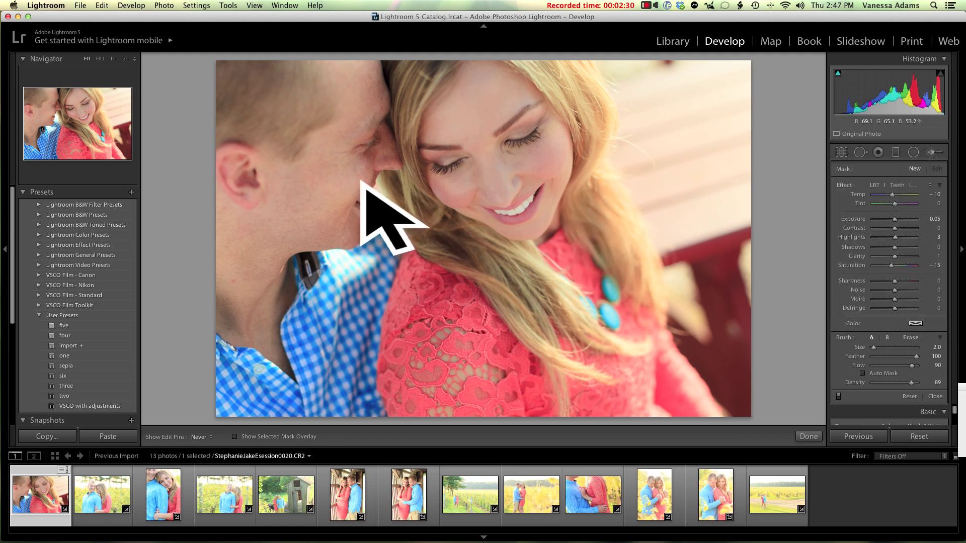
left_click(126, 471)
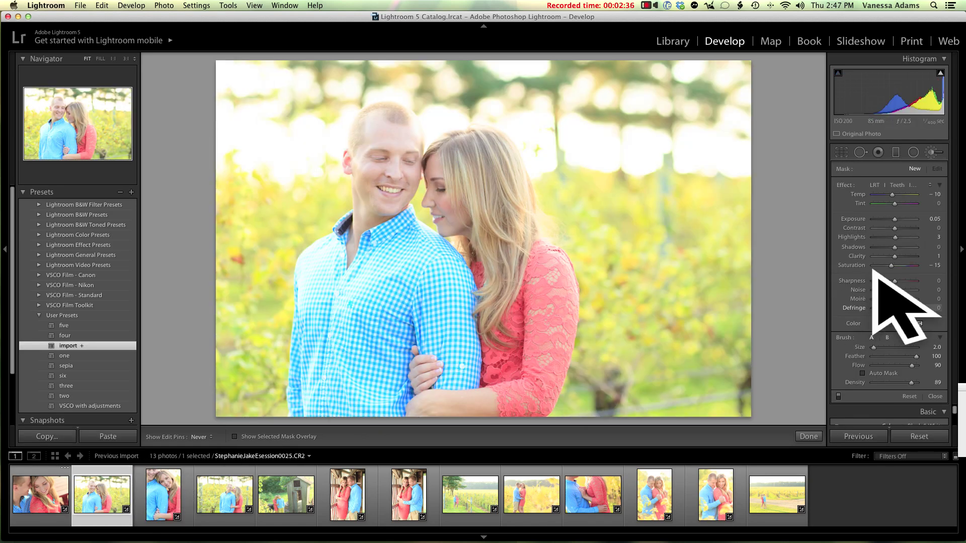
Step: Lower the brush effect's exposure to −0.13 and close the brush panel
left_click_drag(888, 206, 882, 206)
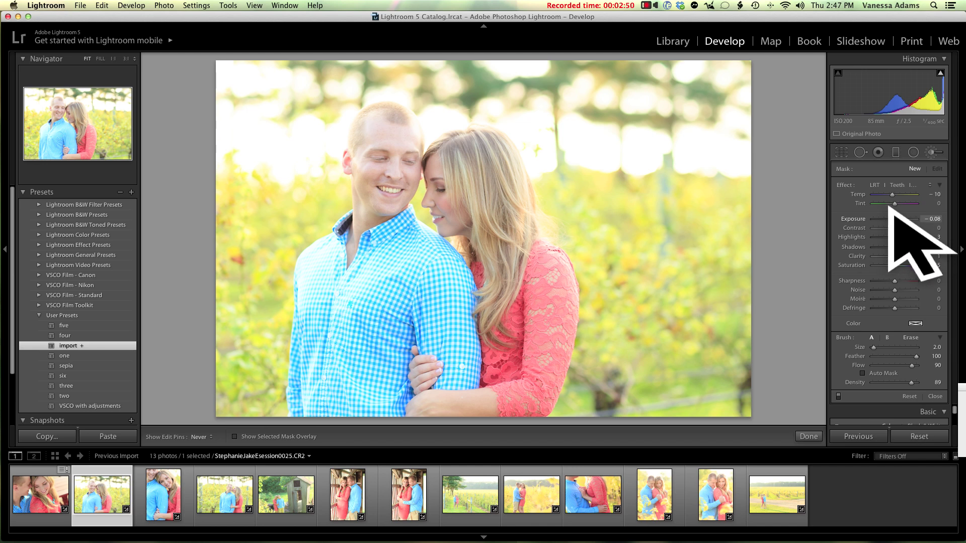
left_click_drag(889, 206, 889, 206)
key("k")
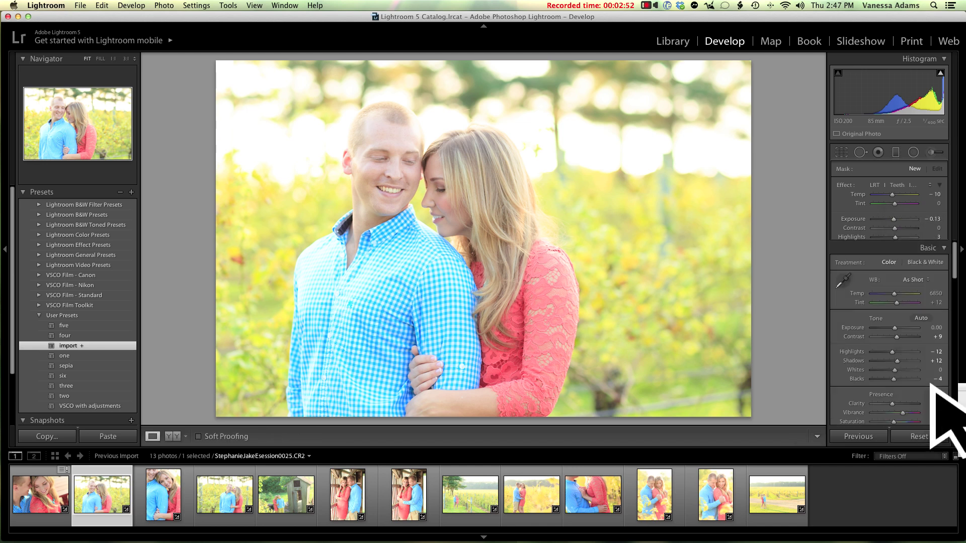
Step: Set the second photo's base tone: Exposure −0.55, Contrast +18, Shadows +20, Blacks −14
left_click_drag(889, 235, 887, 235)
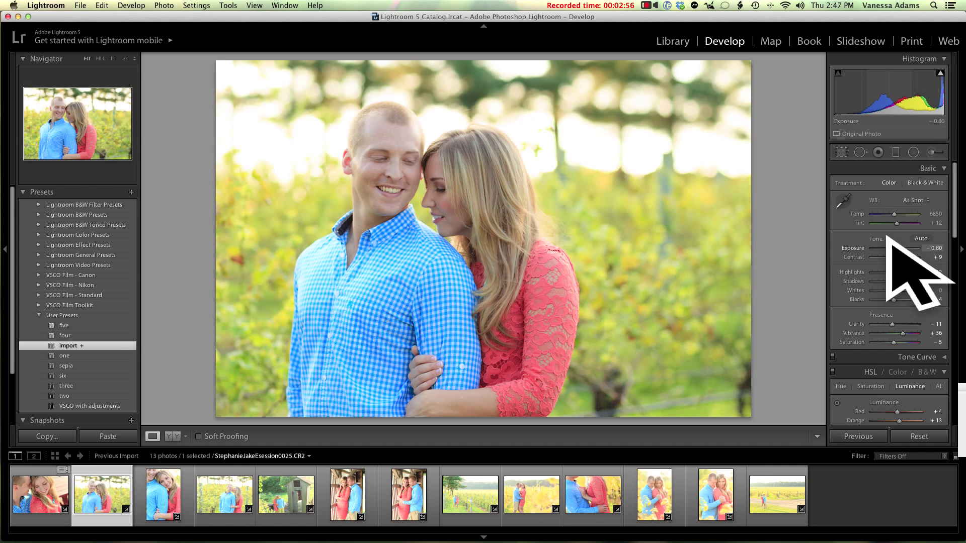
scroll(892, 272, "up", 4)
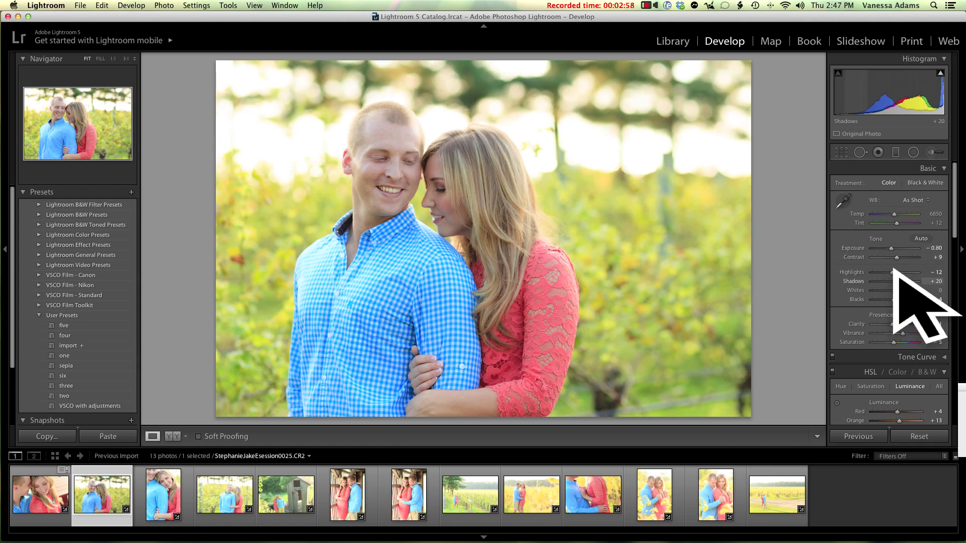
scroll(893, 275, "up", 4)
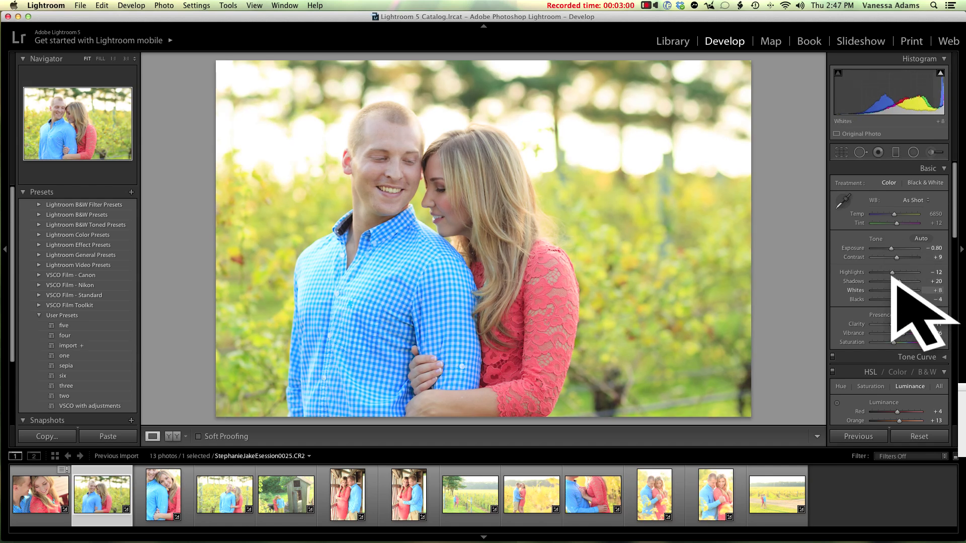
scroll(893, 277, "up", 2)
scroll(887, 236, "up", 5)
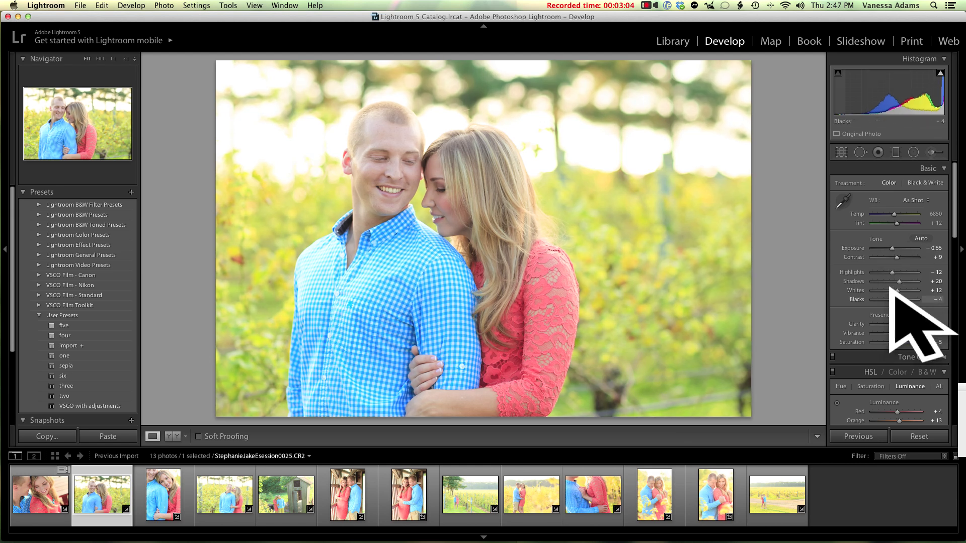
scroll(889, 288, "down", 5)
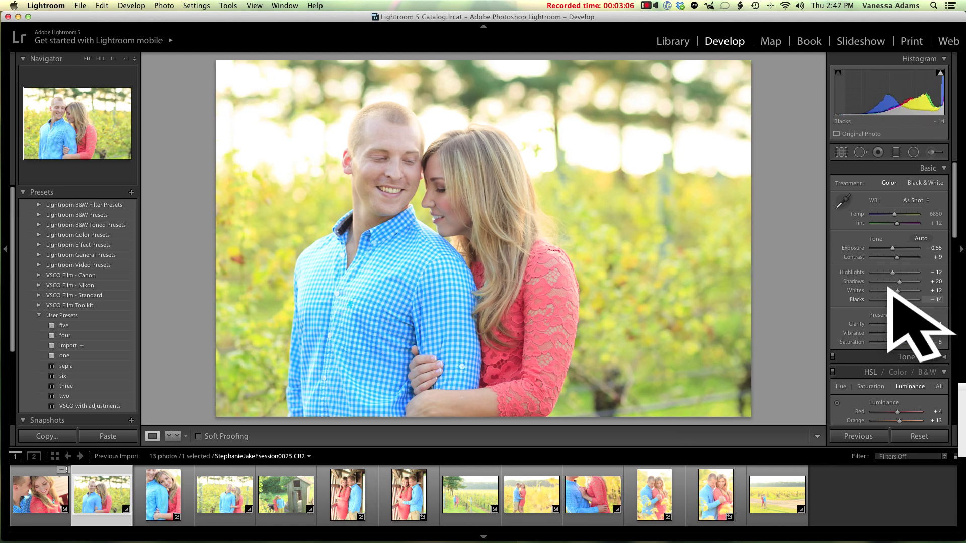
scroll(894, 254, "up", 3)
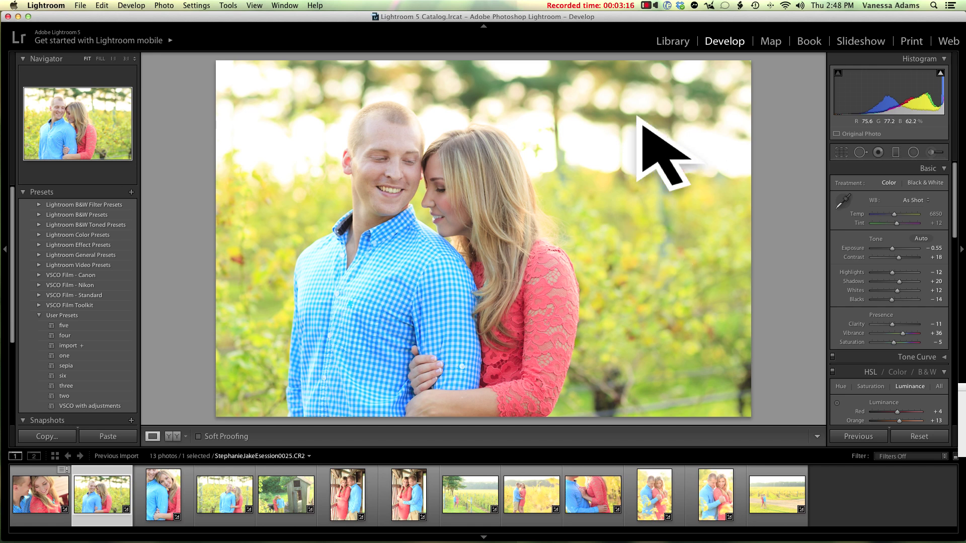
Step: Darken the bright left side and top background with Highlight Recovery and Darken + brushes
left_click(928, 150)
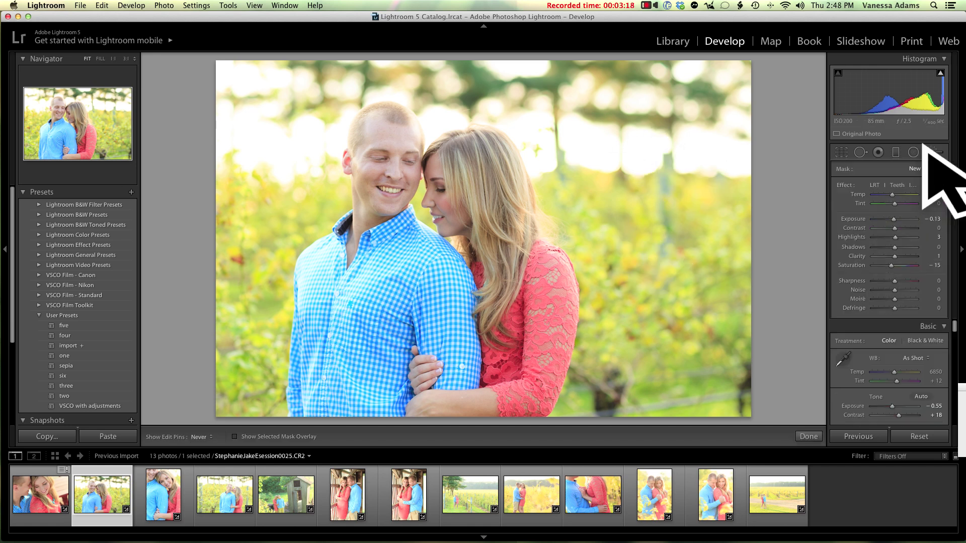
left_click(902, 180)
left_click(899, 330)
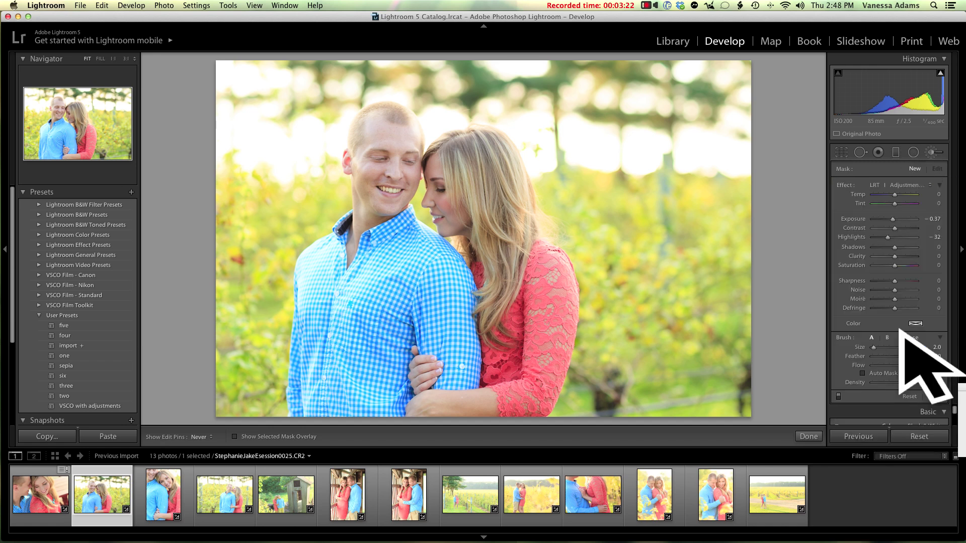
scroll(691, 153, "up", 3)
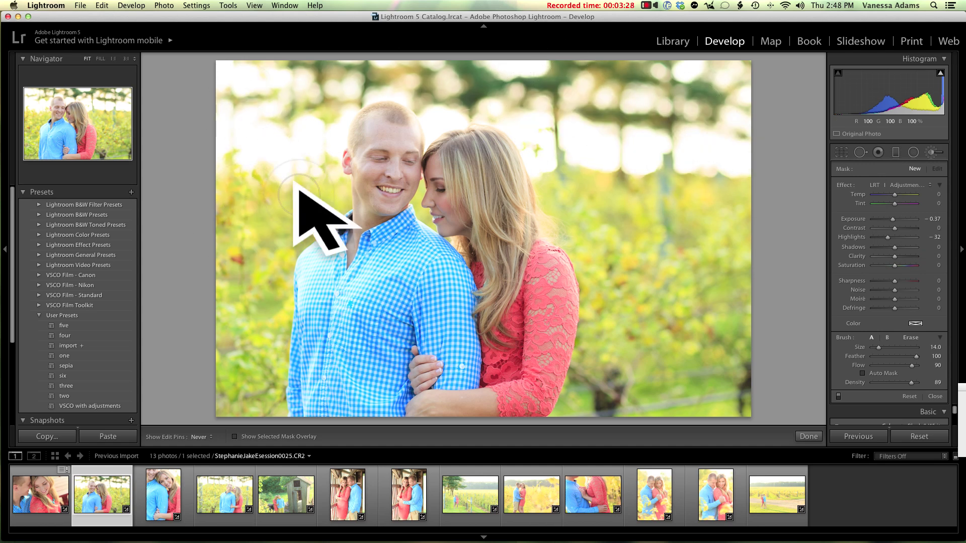
mouse_move(294, 185)
left_mouse_down()
mouse_move(246, 255)
mouse_move(252, 340)
mouse_move(237, 367)
mouse_move(241, 383)
left_mouse_up()
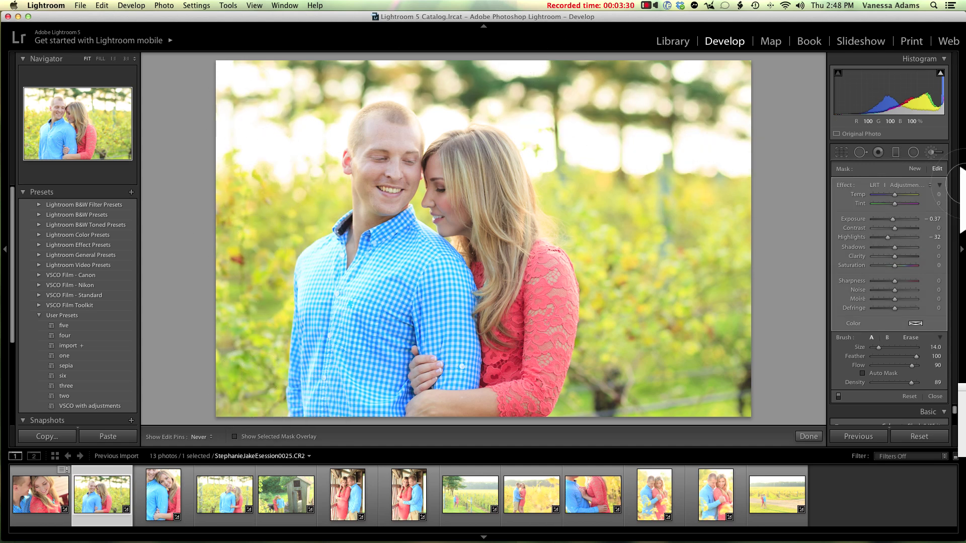
left_click(905, 184)
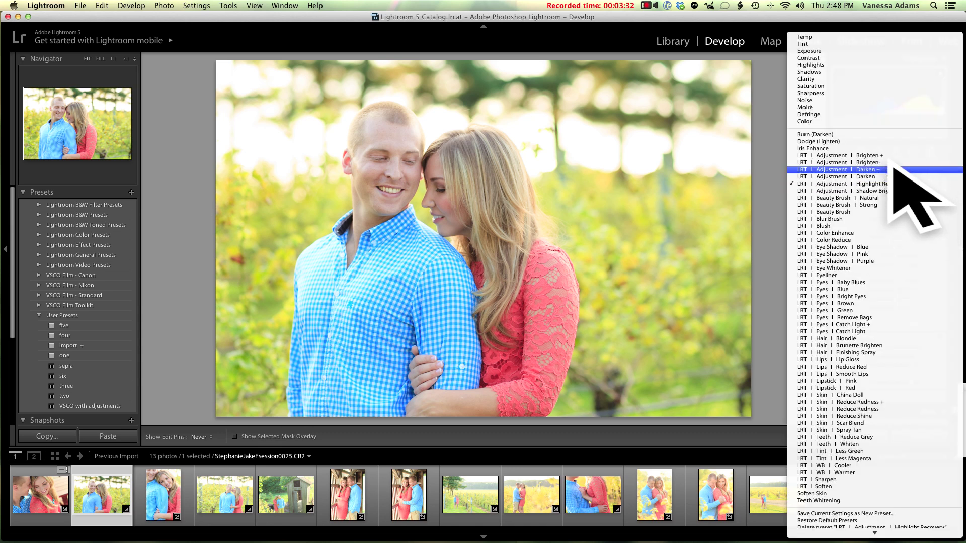
left_click(890, 169)
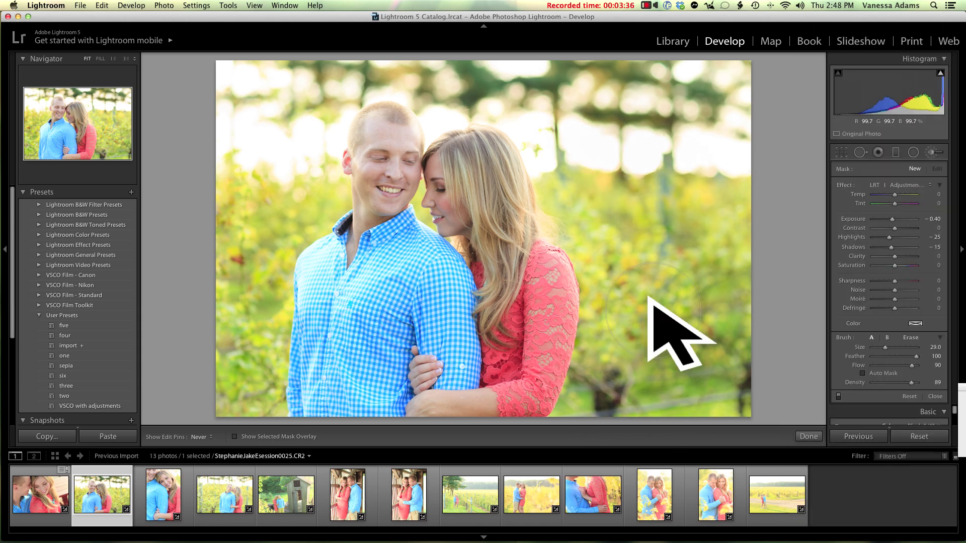
left_click_drag(599, 86, 309, 92)
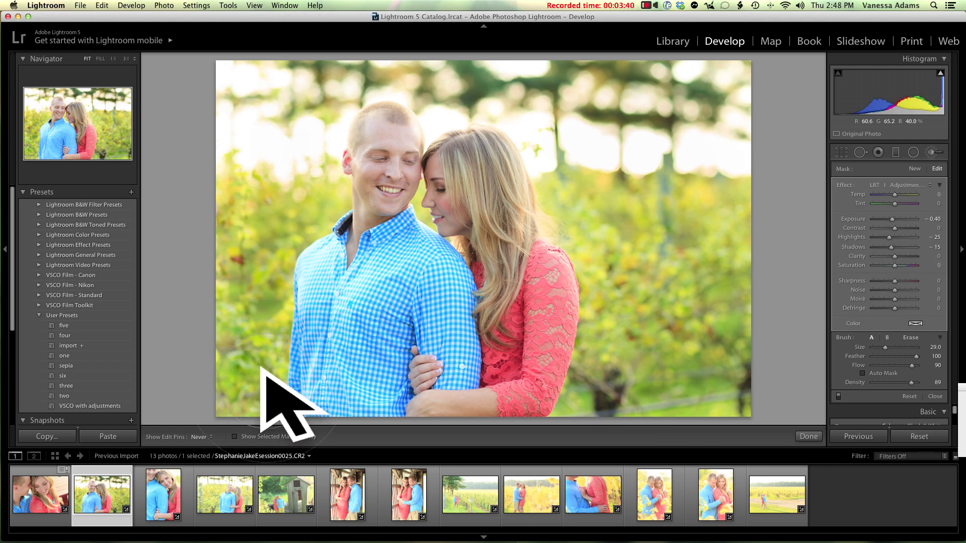
Step: Brighten the man's face with the Brighten brush, then advance to StephanieJakeEsession0029.CR2
left_click(909, 184)
left_click(912, 169)
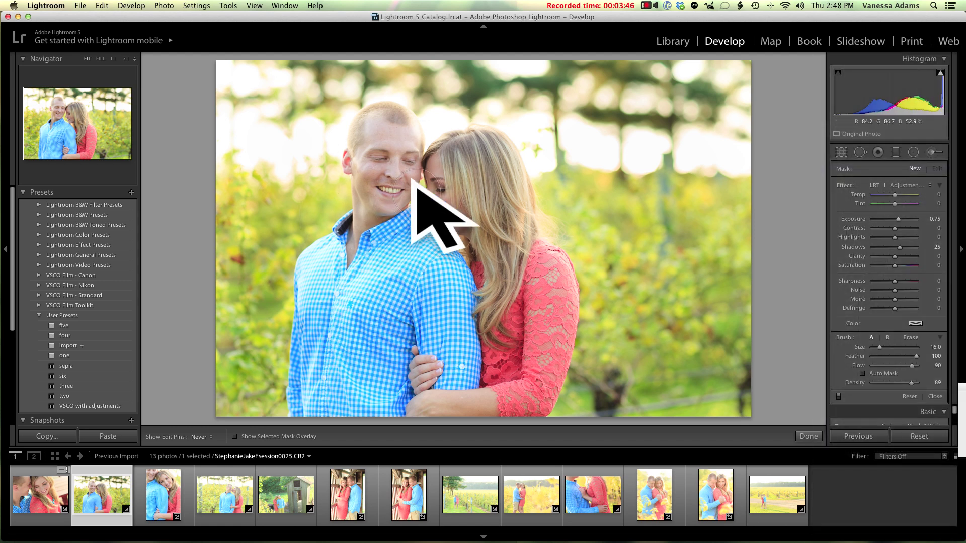
mouse_move(412, 178)
left_mouse_down()
mouse_move(392, 183)
mouse_move(382, 168)
mouse_move(446, 190)
left_mouse_up()
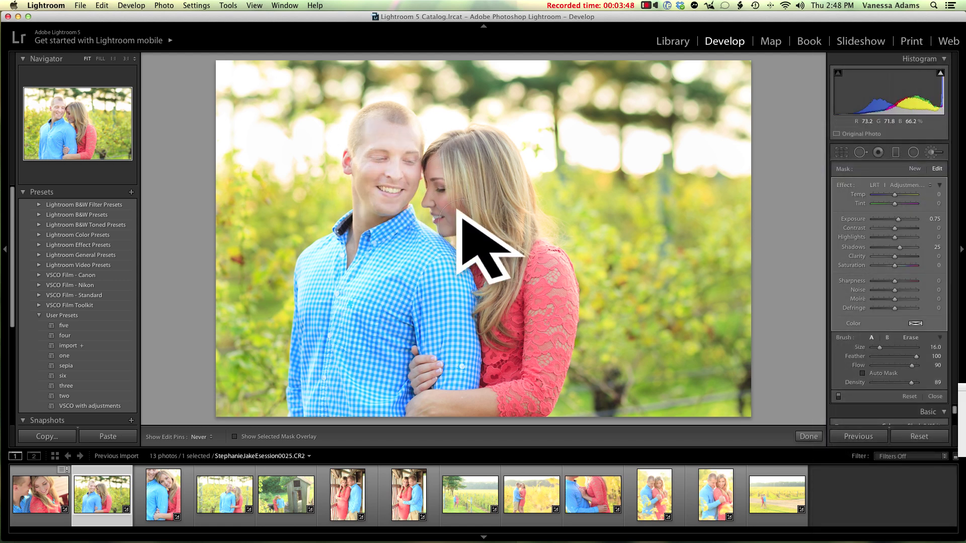
left_click(894, 184)
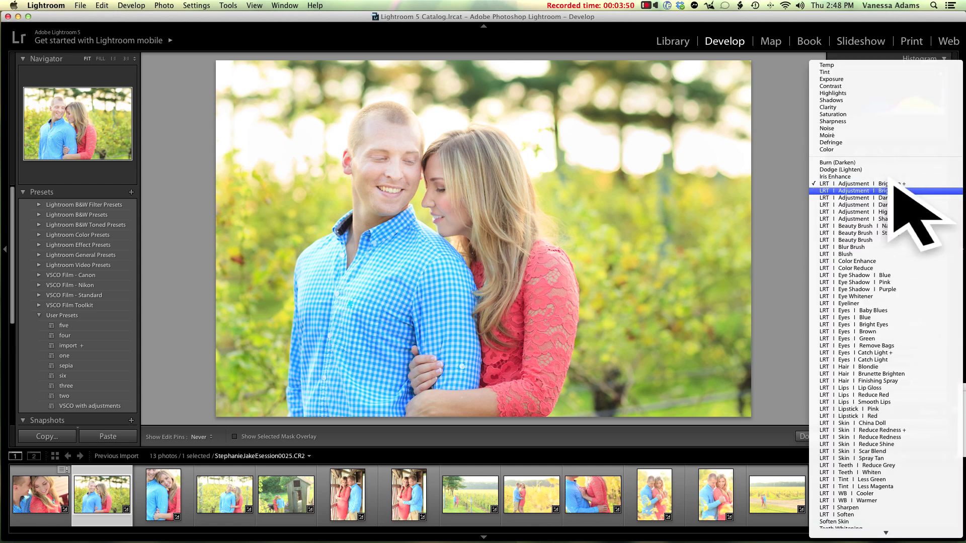
left_click(894, 190)
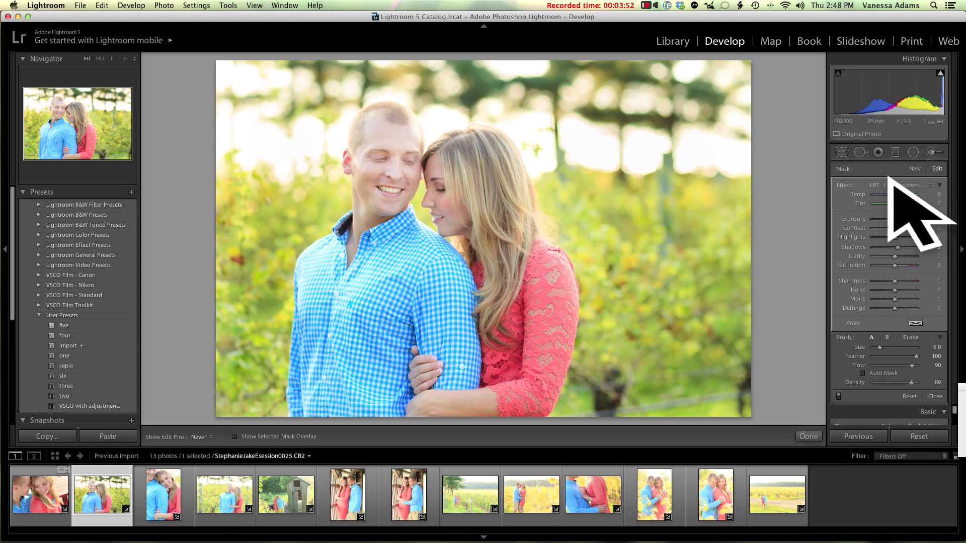
key("Right")
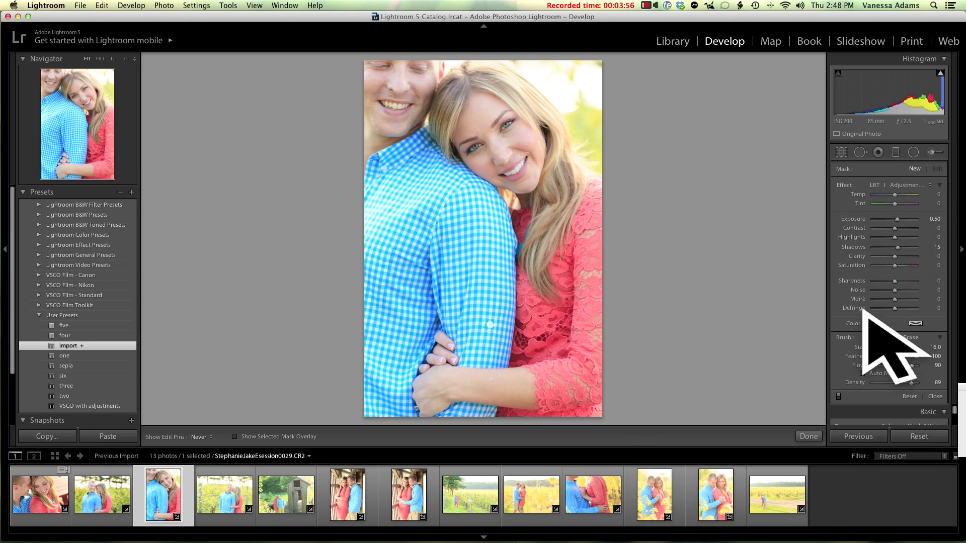
Step: Paint the Beauty Brush over the woman's face, then advance to StephanieJakeEsession0032.CR2
left_click(935, 396)
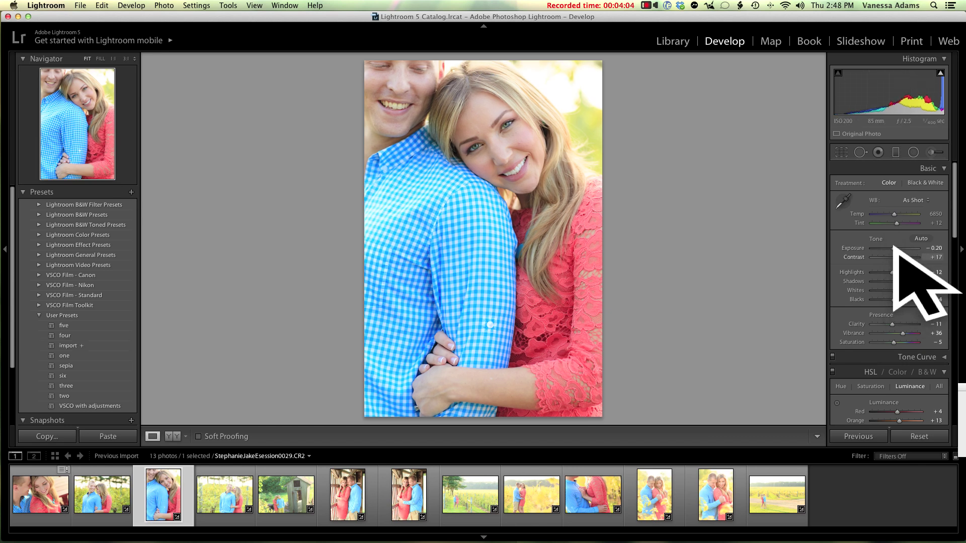
left_click(930, 152)
left_click(907, 185)
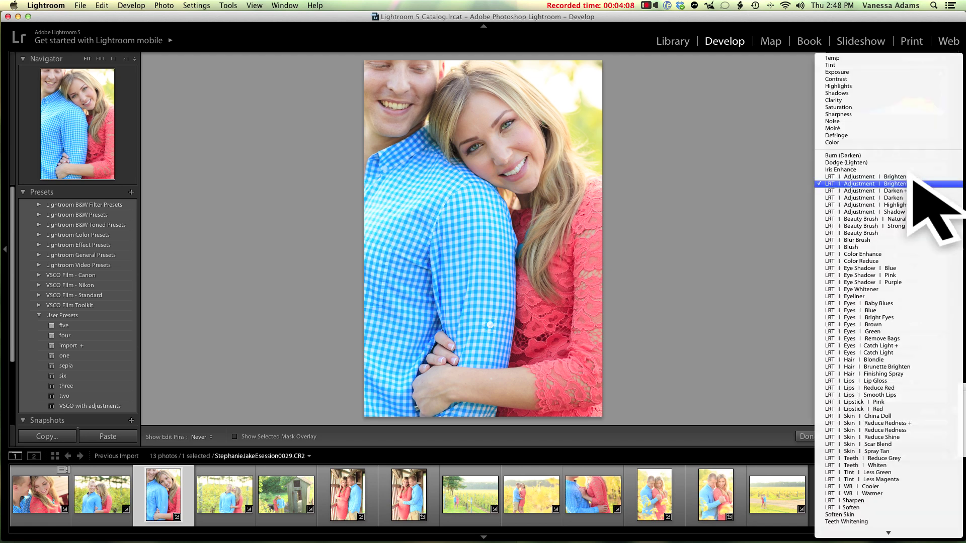
left_click(908, 224)
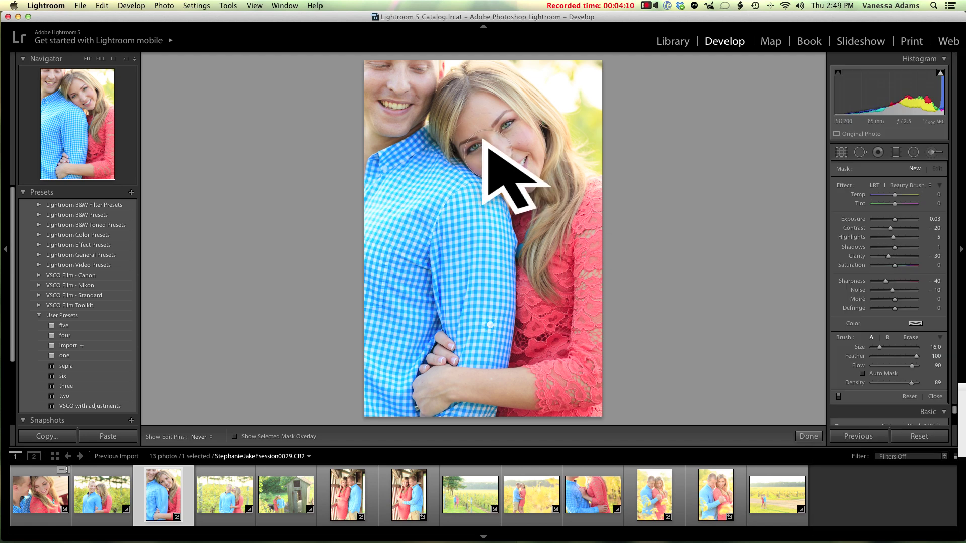
scroll(482, 139, "down", 3)
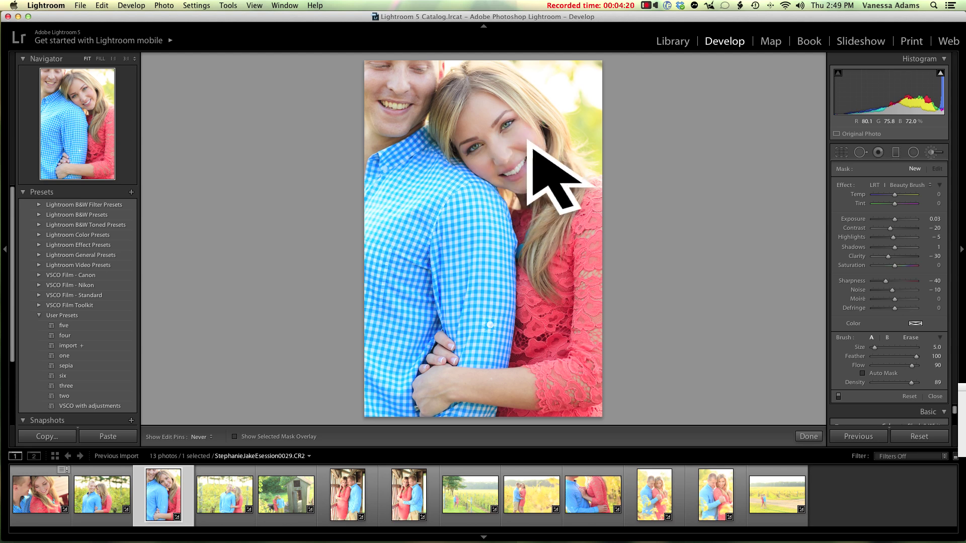
key("Right")
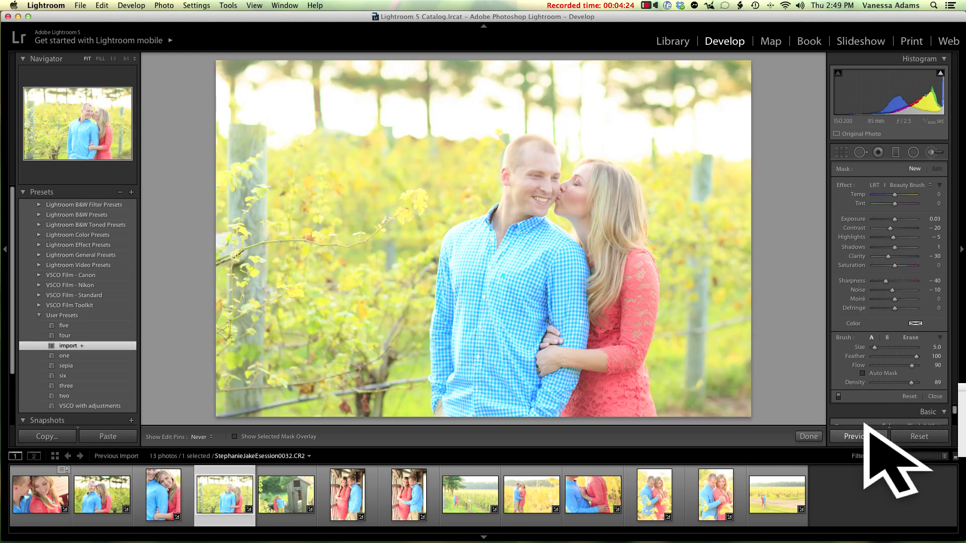
Step: Paste the previous photo's settings onto the kissing photo, then set Exposure −0.65 and Contrast +28
left_click(863, 425)
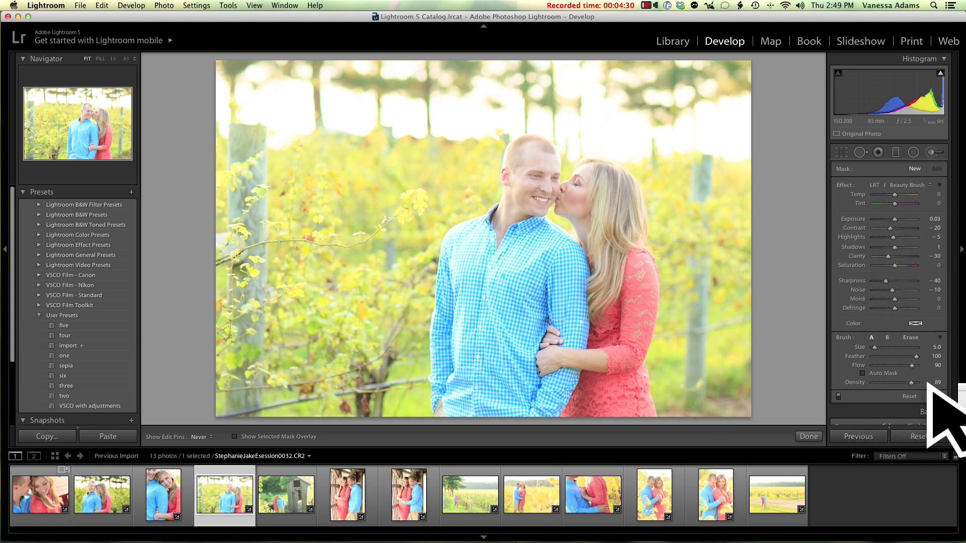
key("k")
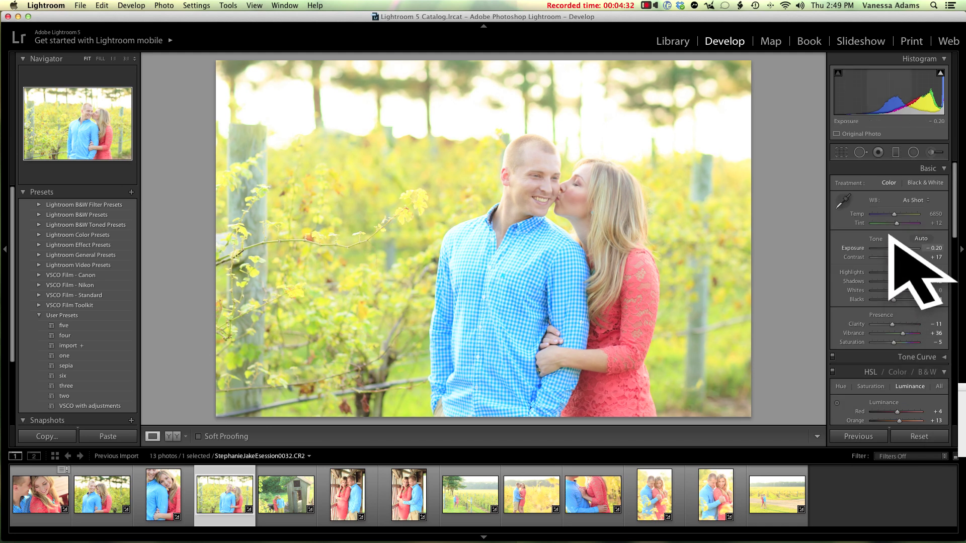
key("Down")
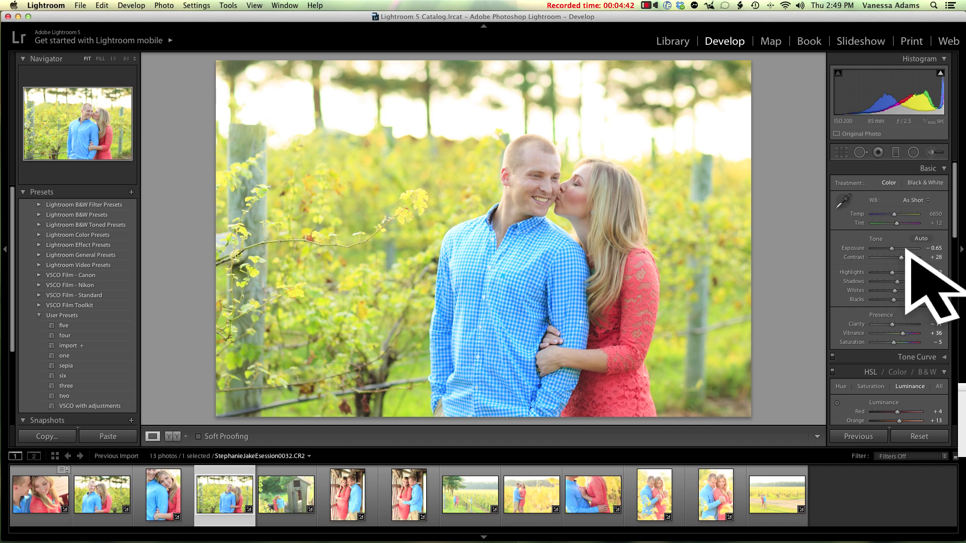
left_click(646, 5)
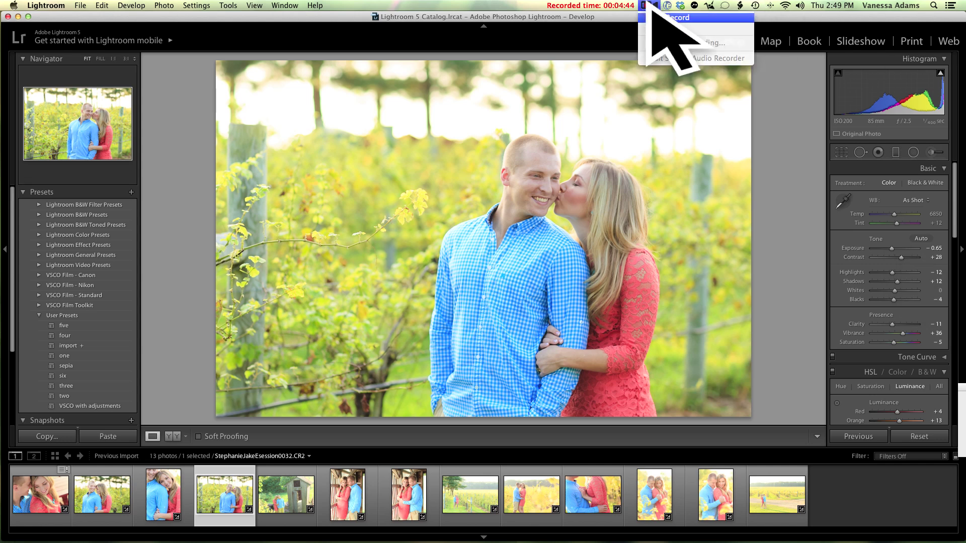
Step: Run Get Faded Film, Midtone and Color Pop, and Cool Beans (about 60% opacity), then select the groups
left_click(651, 26)
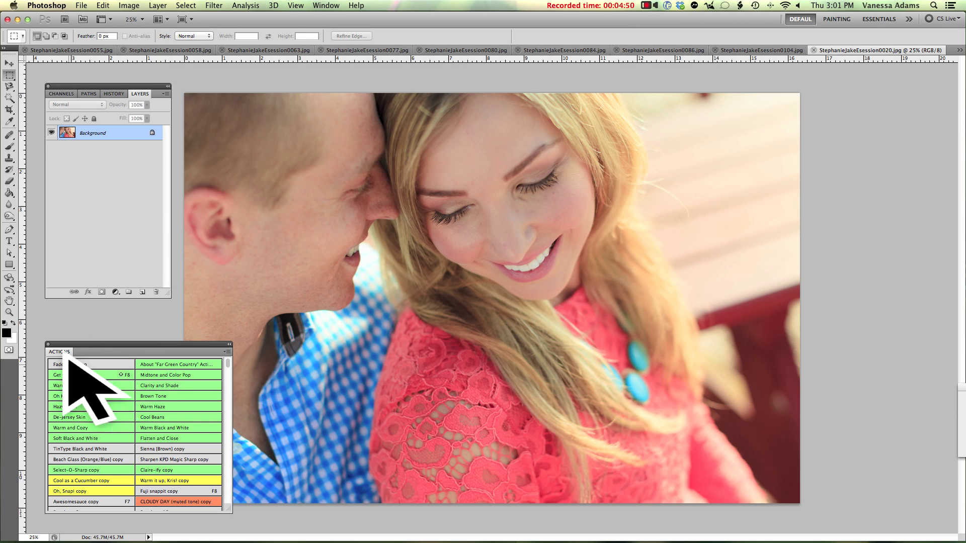
key("shift+F8")
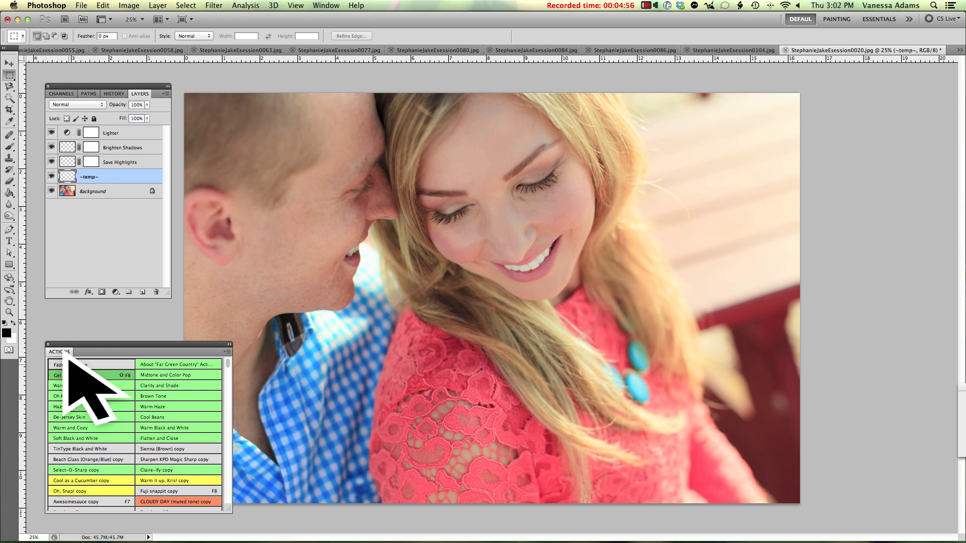
left_click(178, 375)
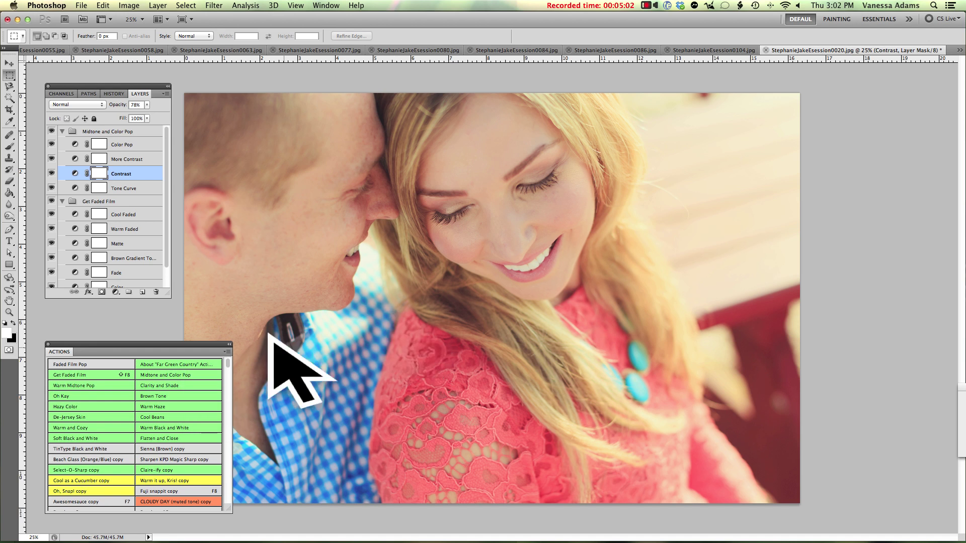
left_click(168, 417)
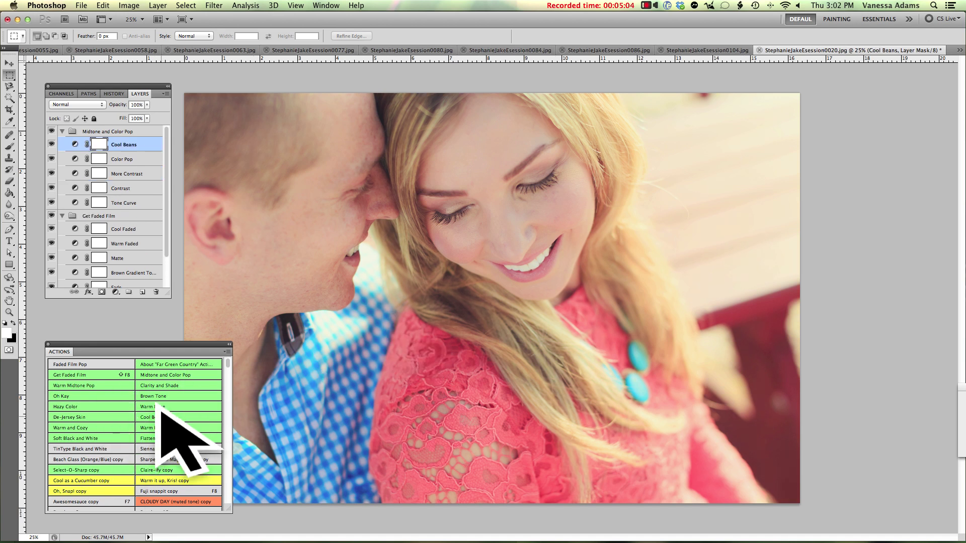
left_click_drag(147, 105, 129, 112)
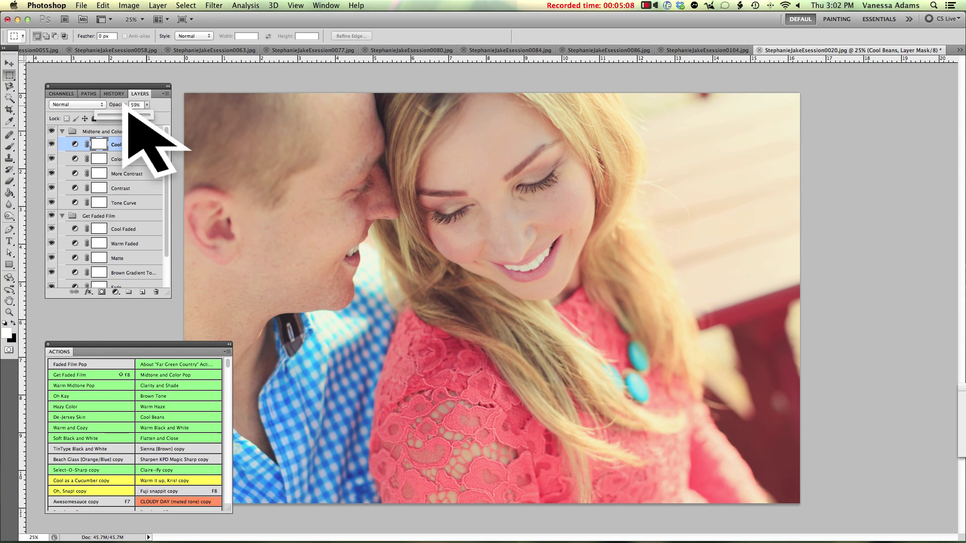
left_click(63, 131)
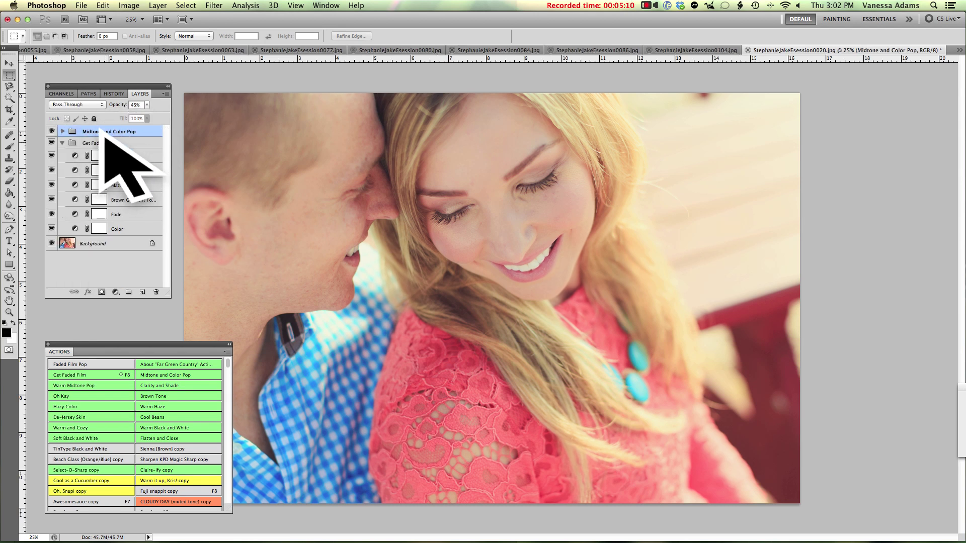
key("alt+shift+bracketleft")
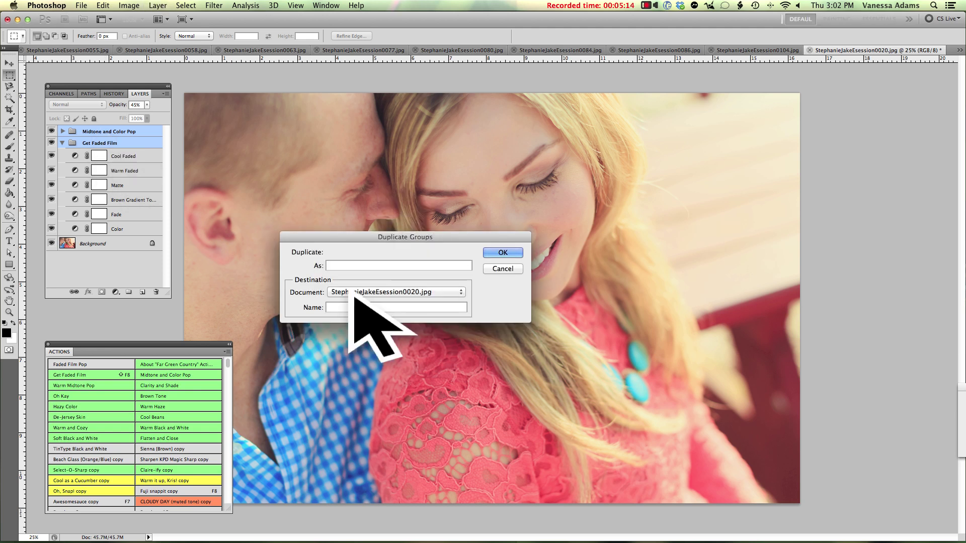
Step: Duplicate the Get Faded Film and Midtone and Color Pop groups into photos 0104 and 0084
left_click(352, 291)
left_click(354, 278)
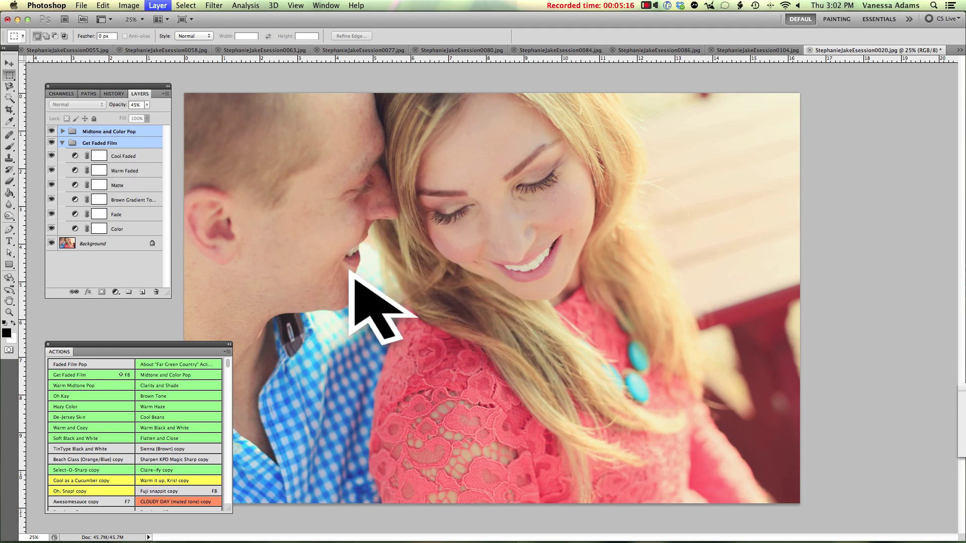
left_click(355, 290)
left_click(355, 282)
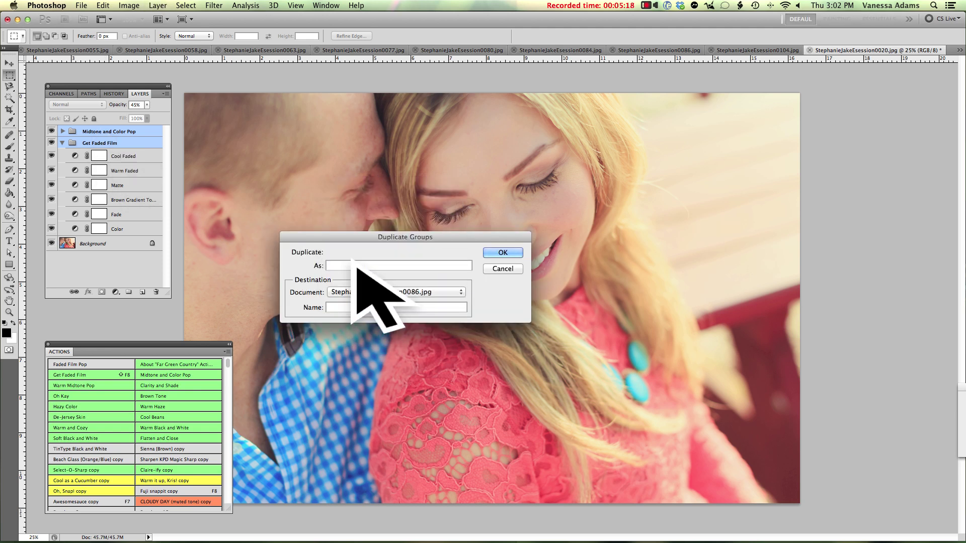
left_click(352, 292)
left_click(350, 253)
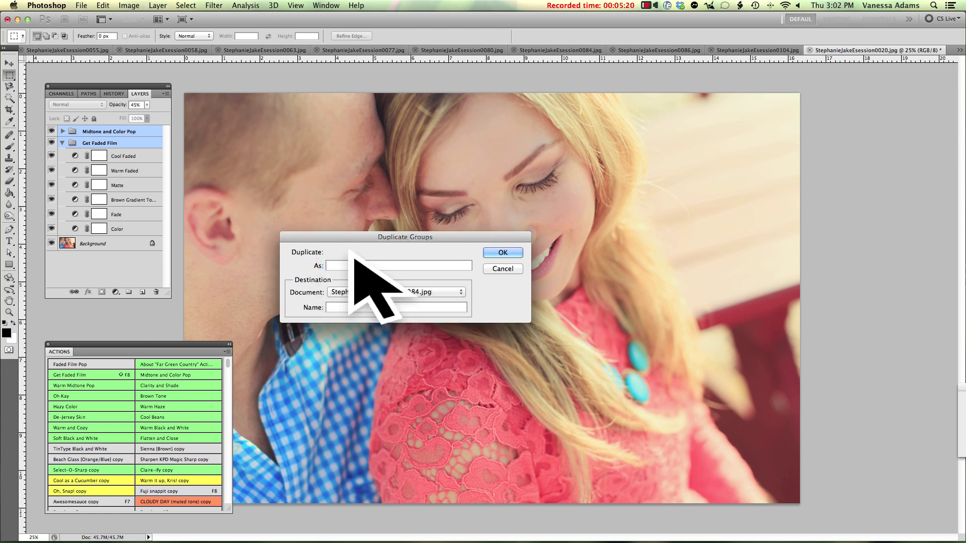
Step: Duplicate both effect groups into photos 0063 and 0043
left_click(355, 290)
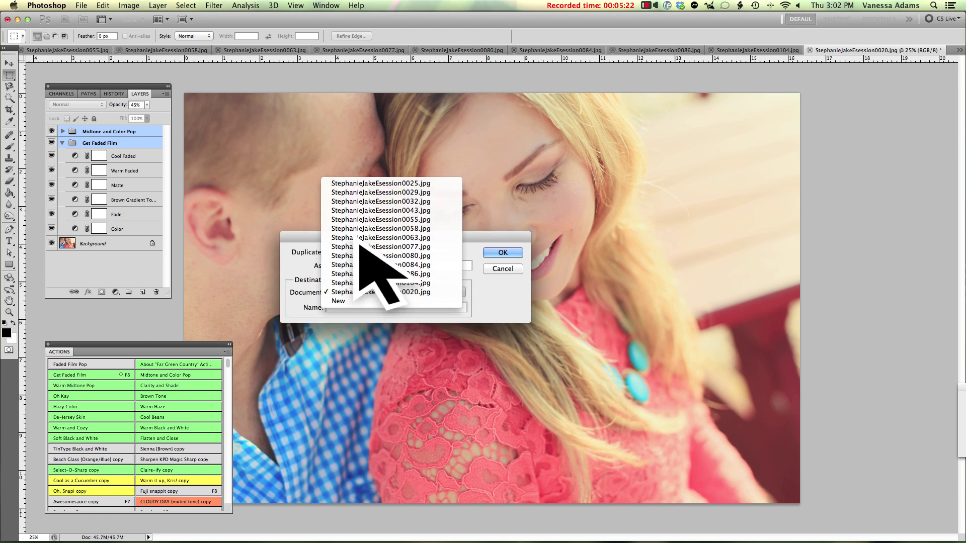
left_click(360, 291)
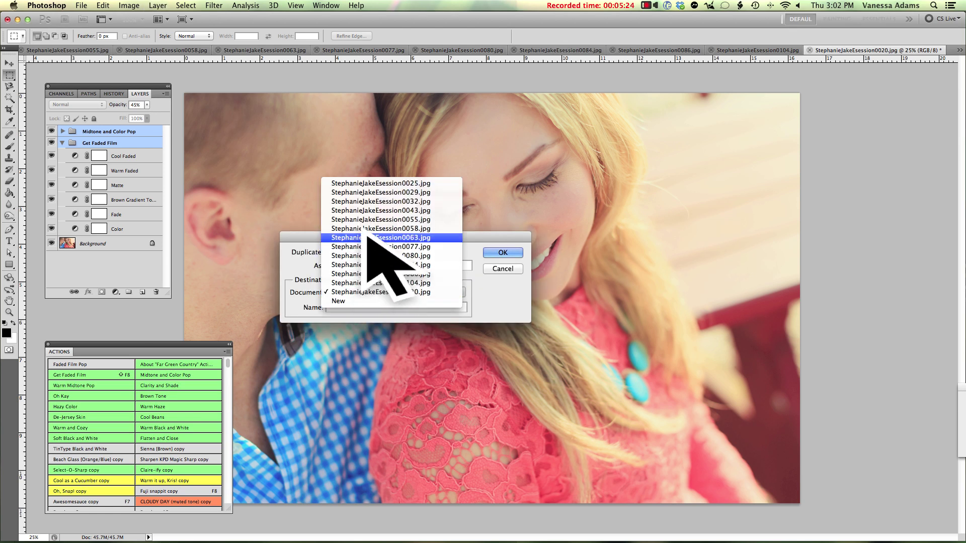
key("Return")
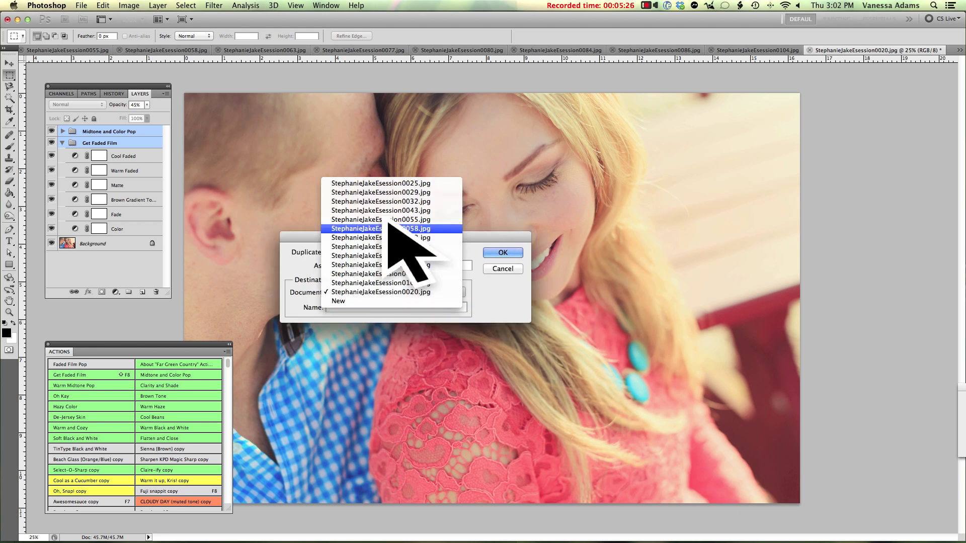
key("Escape")
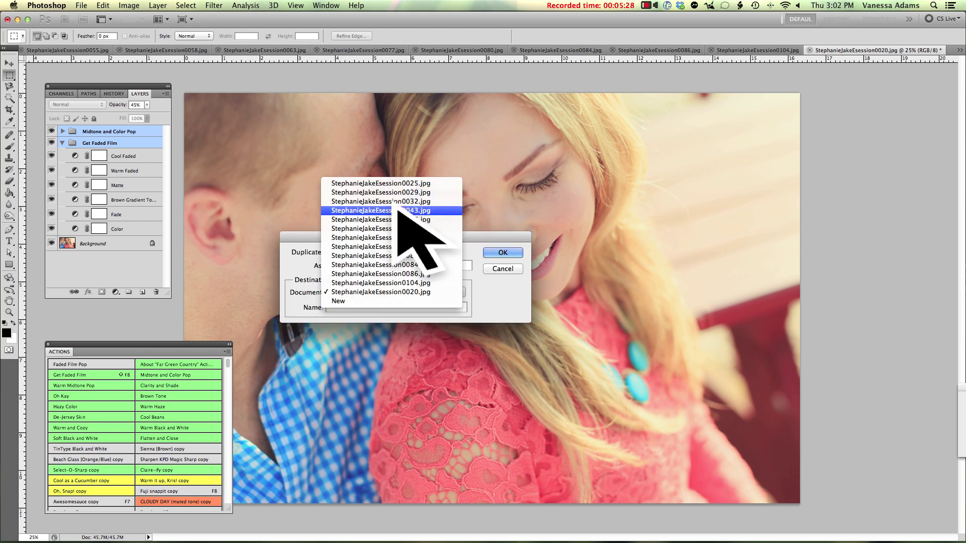
key("Escape")
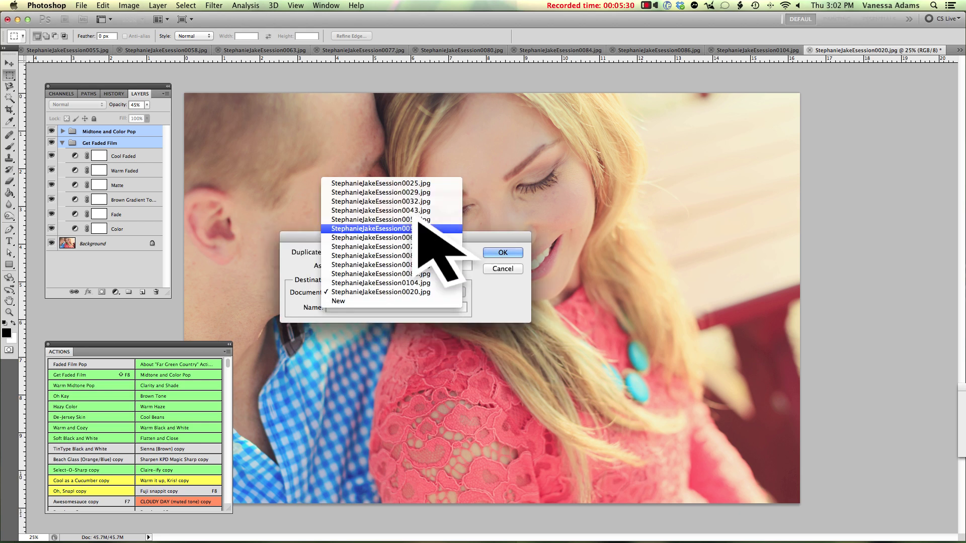
key("Escape")
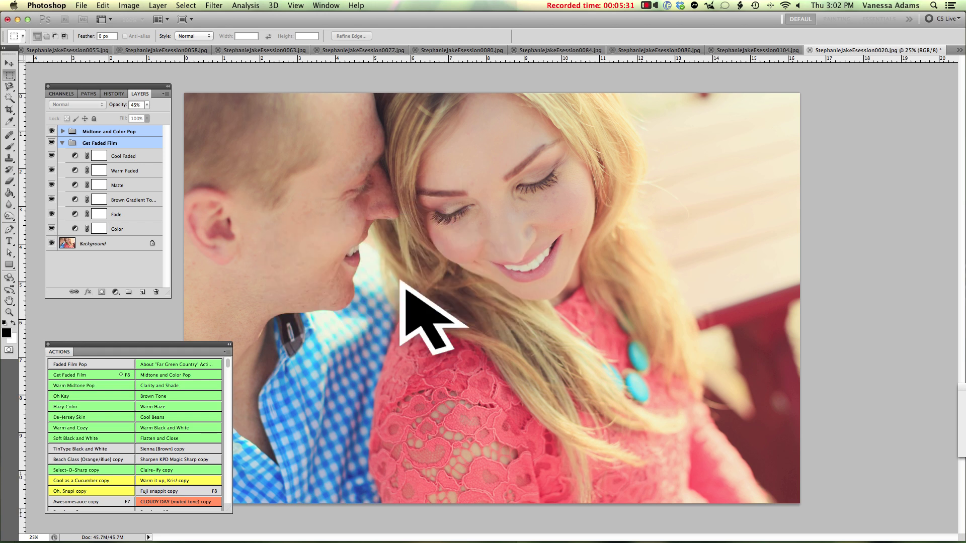
Step: Duplicate both groups into photos 0032, 0058 and 0063, then bring up vineyard photo 0104
left_click(410, 291)
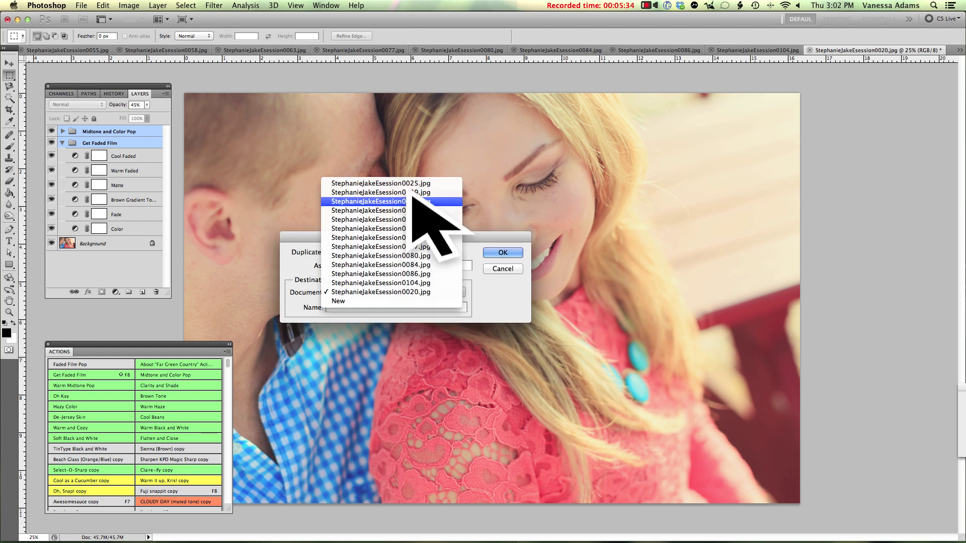
key("Escape")
left_click(413, 292)
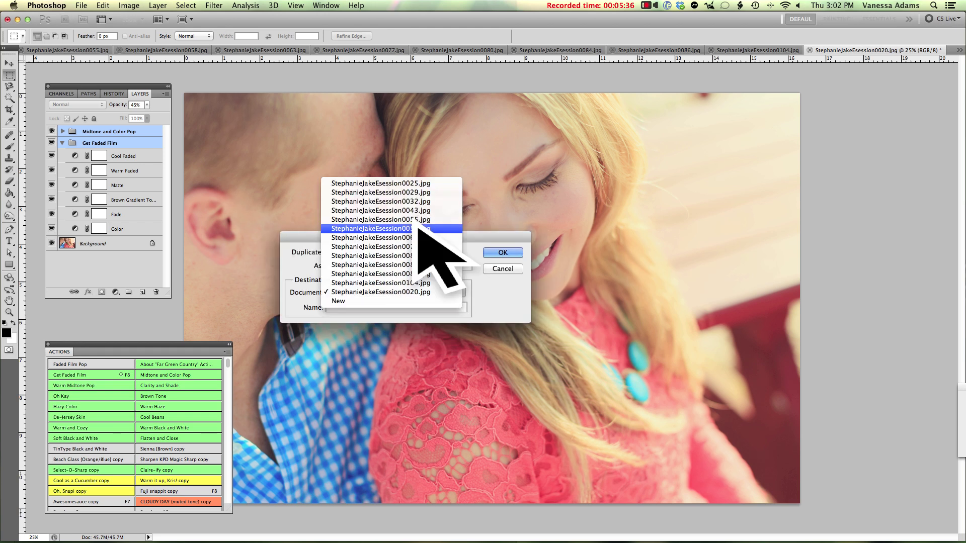
key("Escape")
left_click(418, 292)
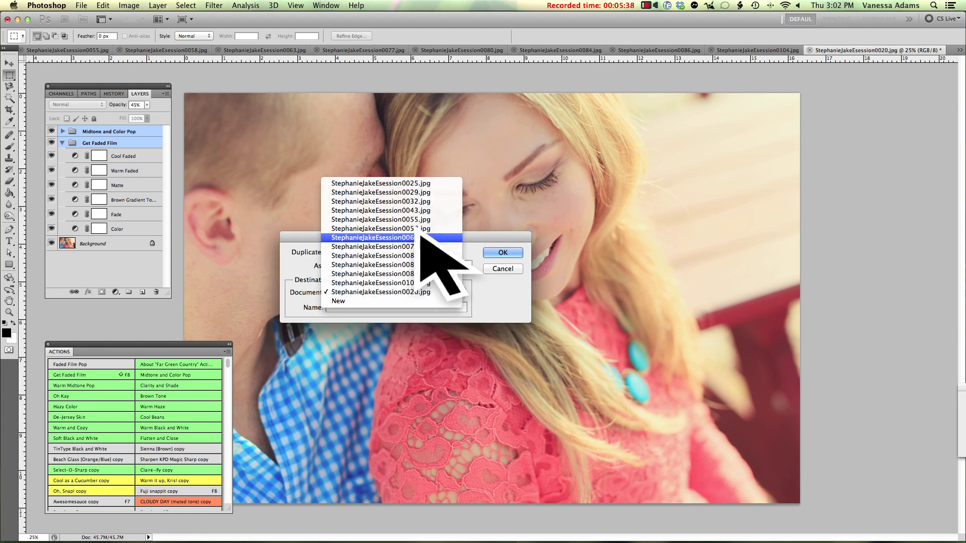
key("Escape")
key("Escape")
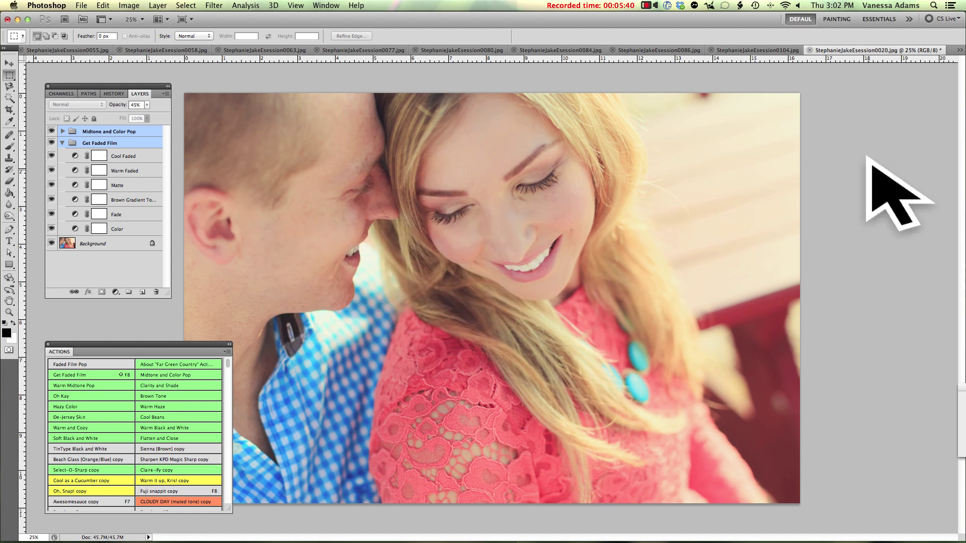
left_click(769, 49)
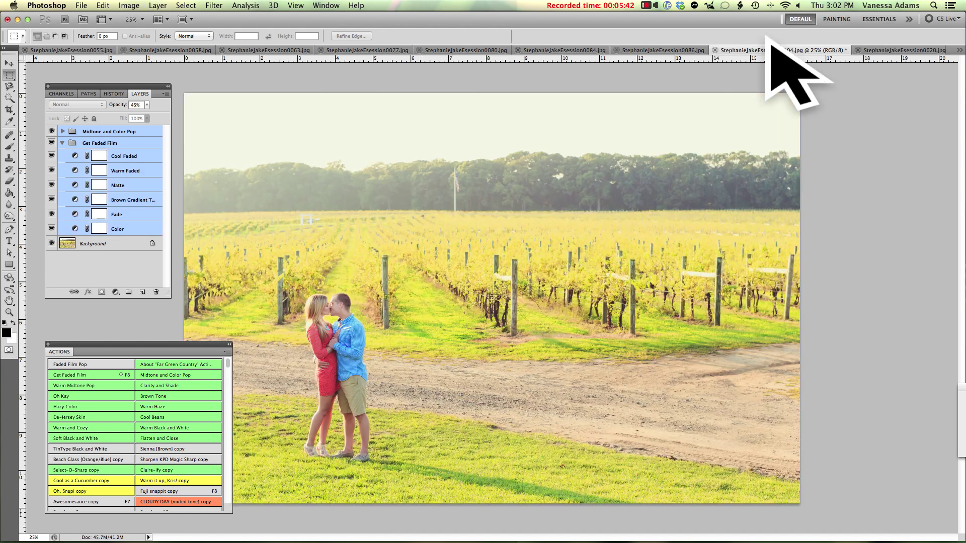
Step: Compare vineyard photo 0104 with portrait photo 0086, finishing on photo 0084
left_click(663, 49)
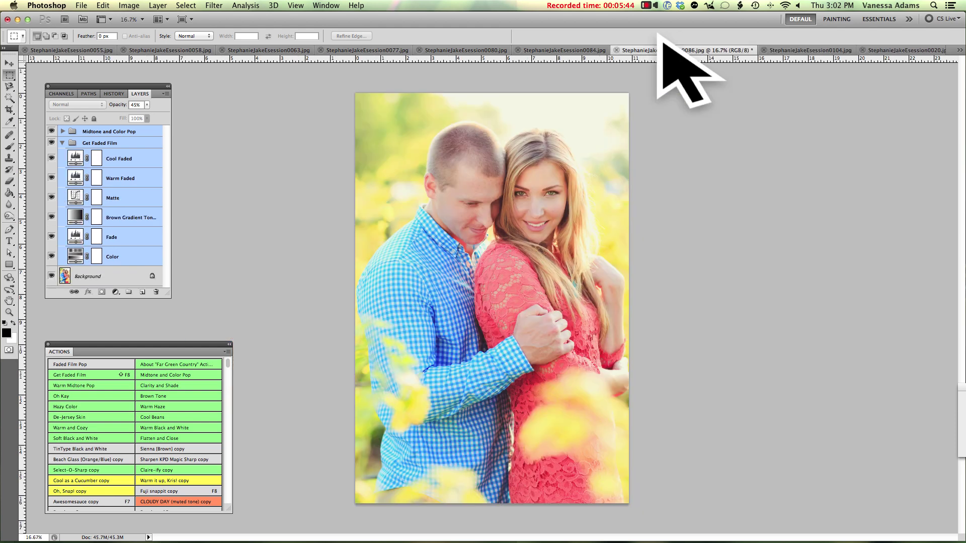
left_click(770, 50)
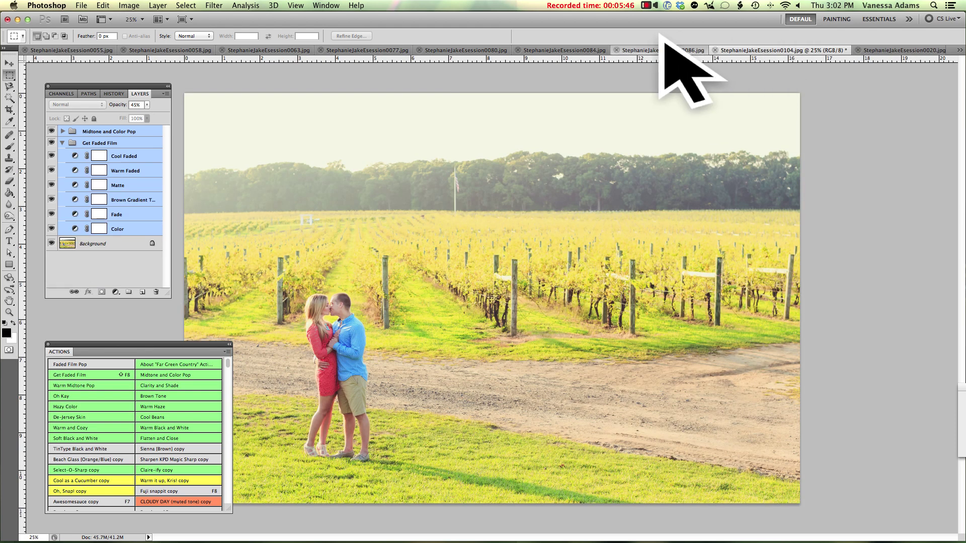
left_click(664, 50)
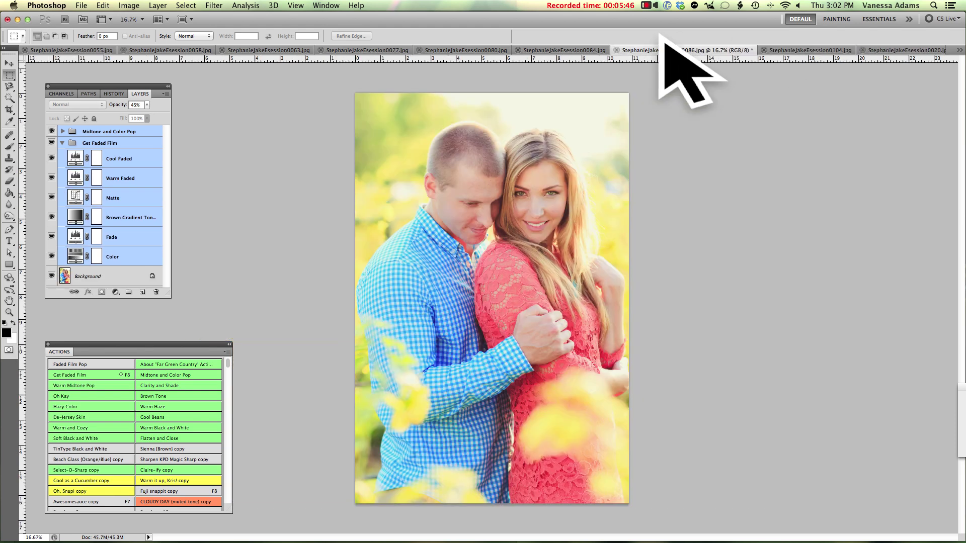
left_click(583, 50)
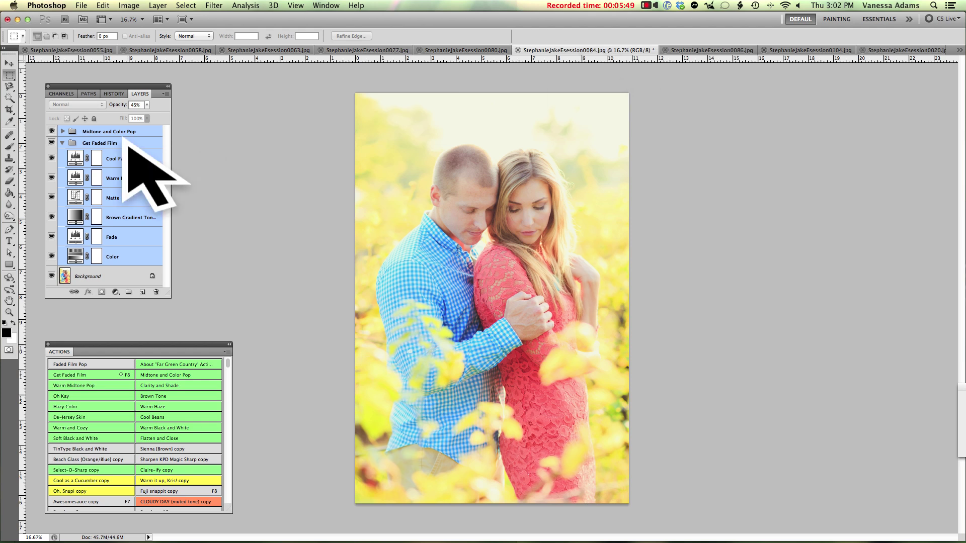
Step: On photo 0084, expand Midtone and Color Pop and set a layer's opacity to 45%
left_click(63, 131)
scroll(70, 202, "down", 1)
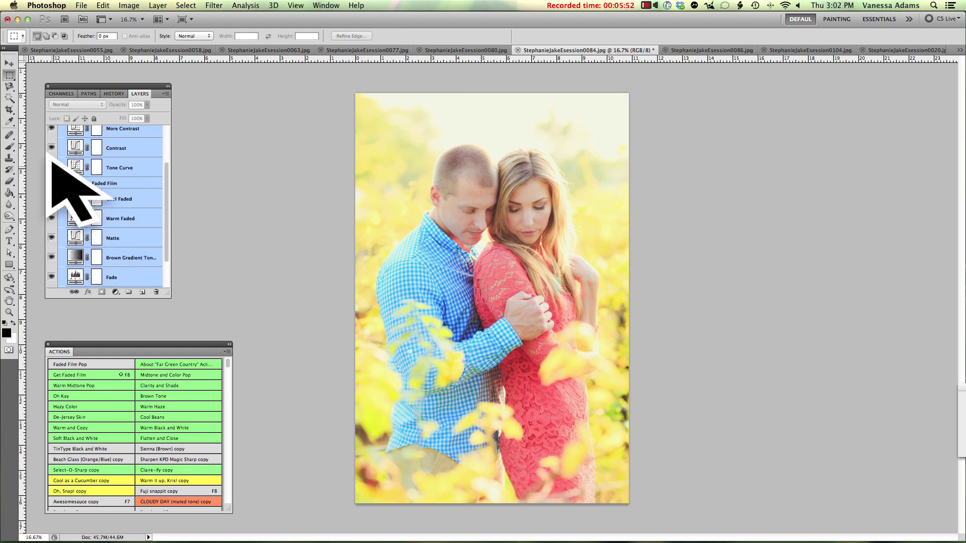
key("4")
key("5")
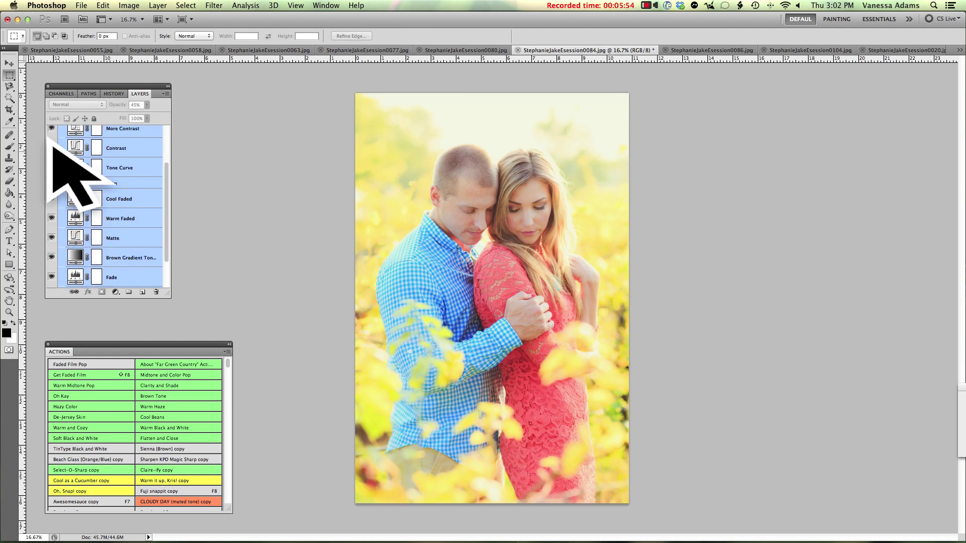
scroll(100, 201, "down", 3)
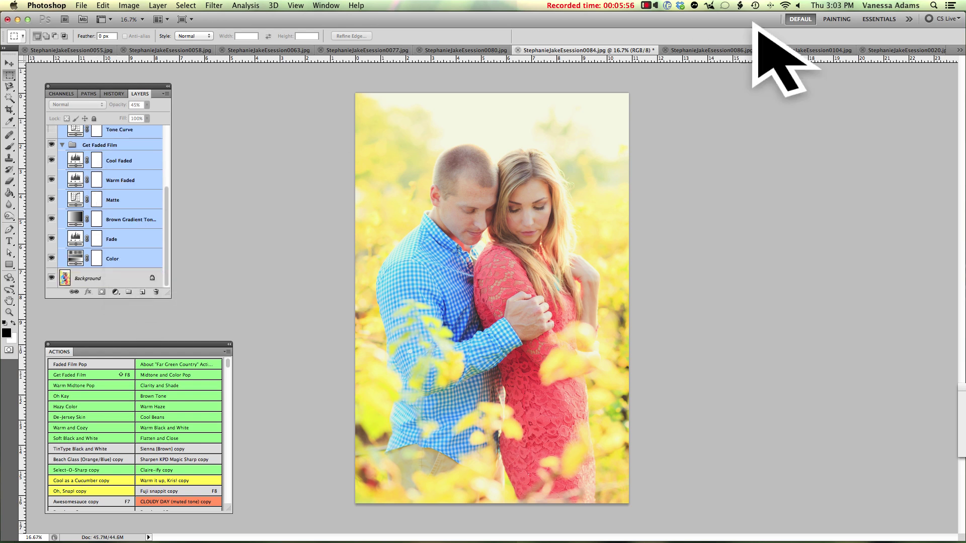
Step: On photo 0086, hide the Contrast and Tone Curve adjustments and adjust Cool Beans opacity
left_click(714, 49)
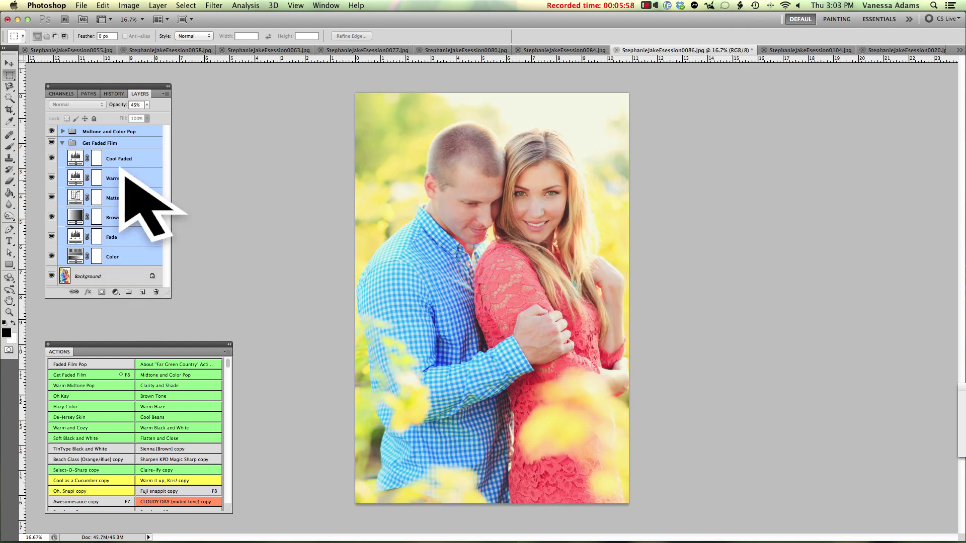
left_click(63, 131)
left_click_drag(52, 206, 52, 224)
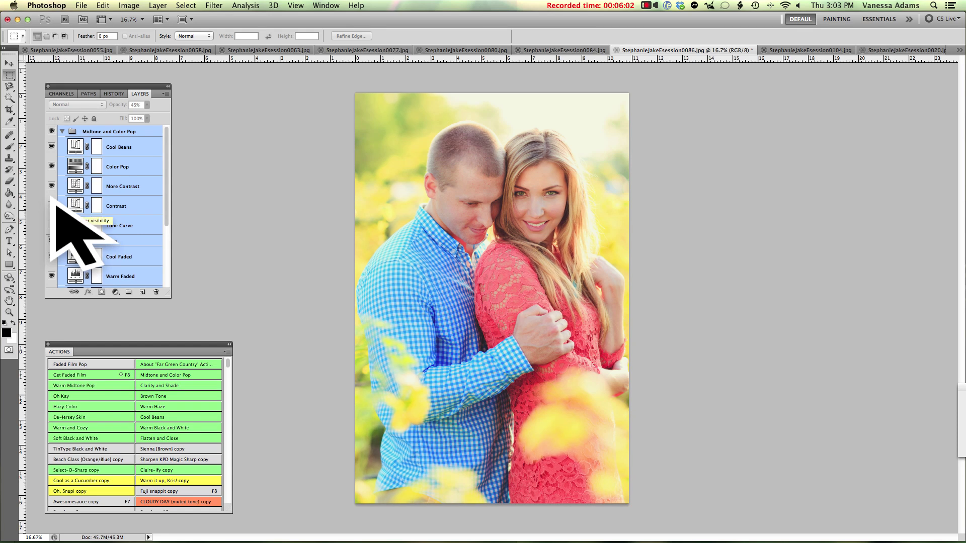
left_click(96, 146)
left_click(147, 105)
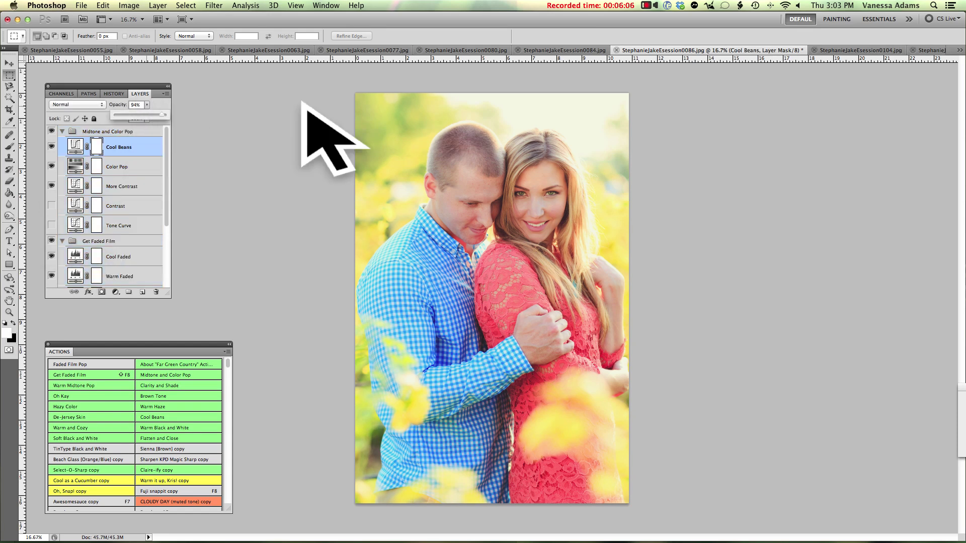
Step: On photo 0084, set Cool Beans opacity to 85% and apply a Curves adjustment to the Background
left_click(563, 49)
left_click(96, 147)
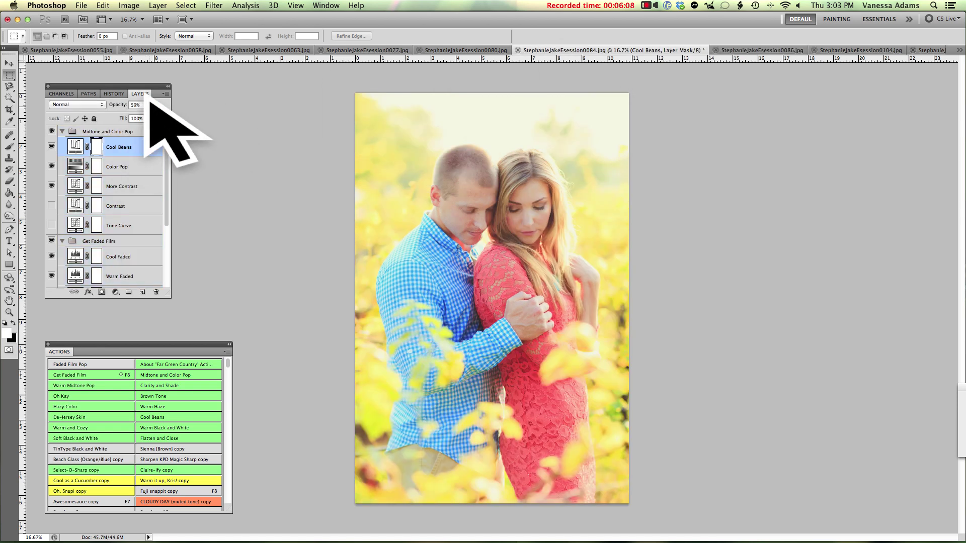
left_click(147, 105)
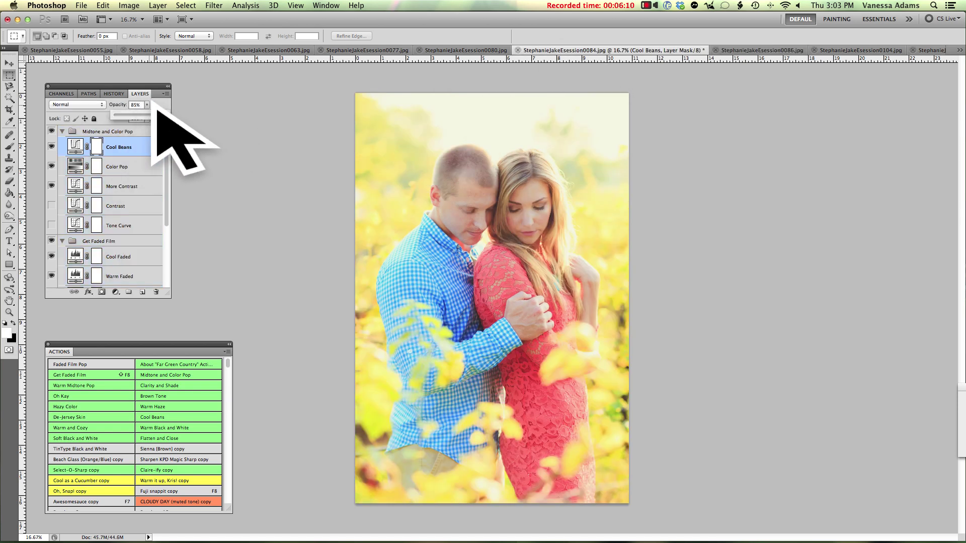
scroll(121, 227, "down", 5)
left_click(118, 279)
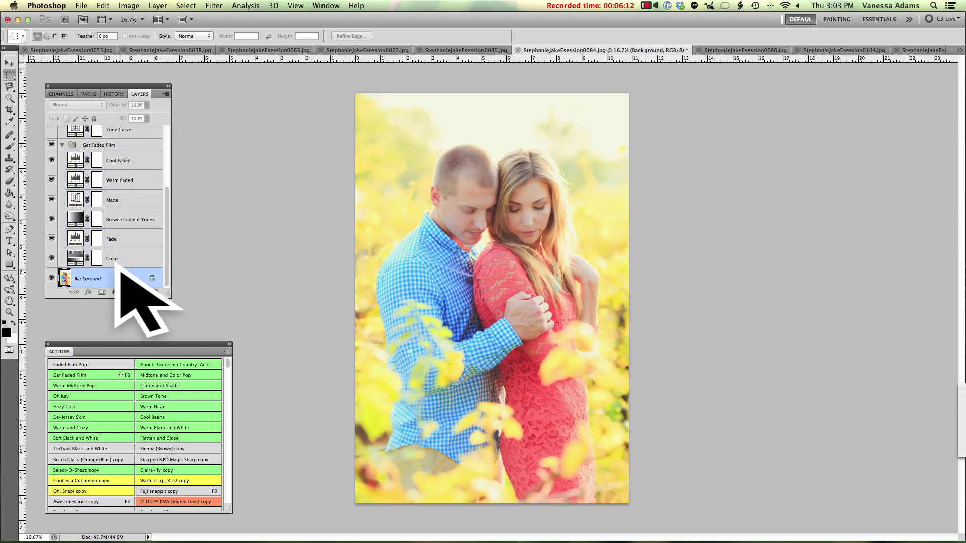
key("super+m")
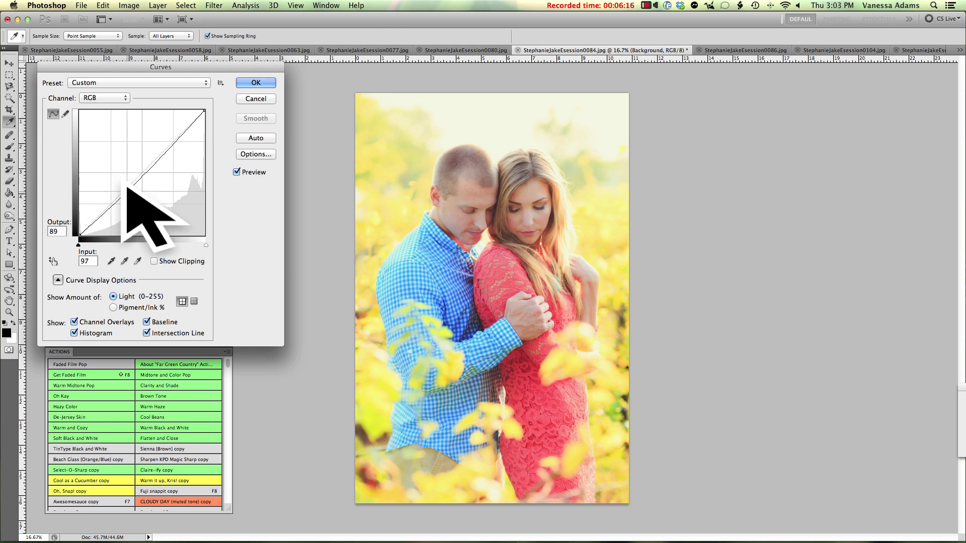
left_click(256, 82)
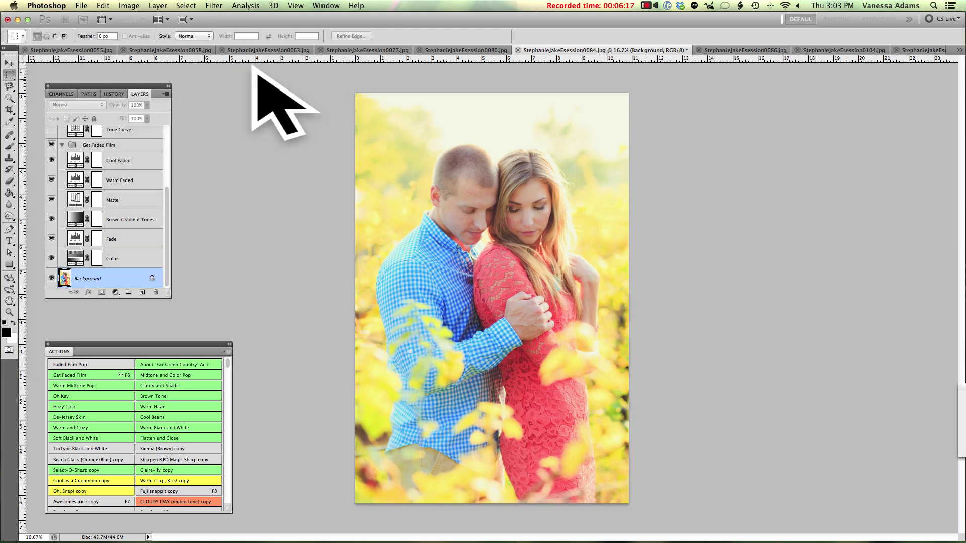
Step: Return to photo 0084 and select the Get Faded Film group, cancelling a first duplicate attempt
left_click(463, 50)
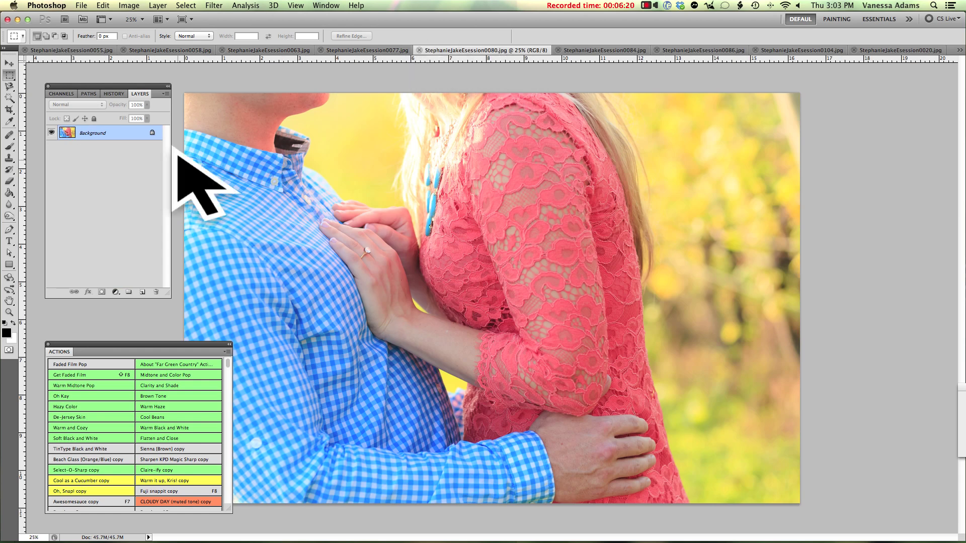
left_click(599, 50)
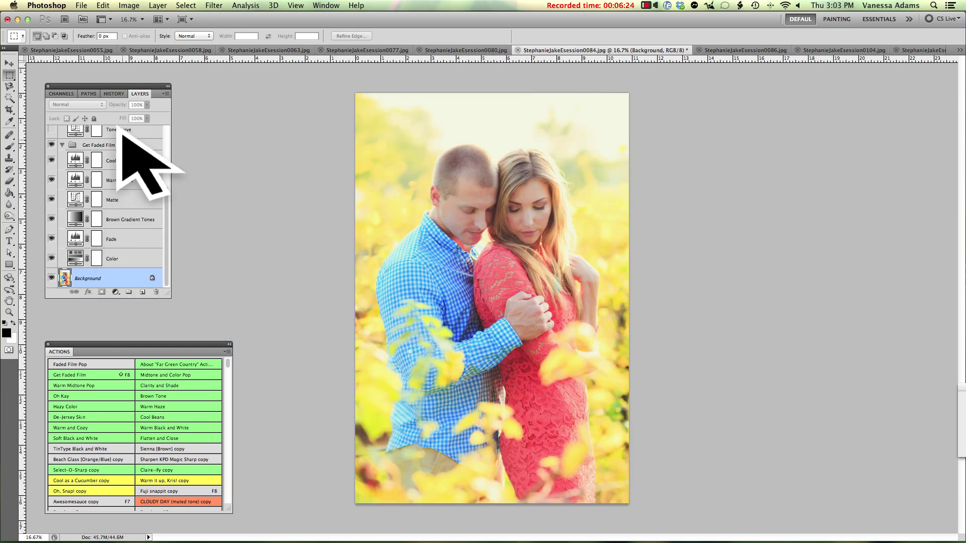
left_click(123, 144)
scroll(123, 133, "up", 5)
key("ctrl+j")
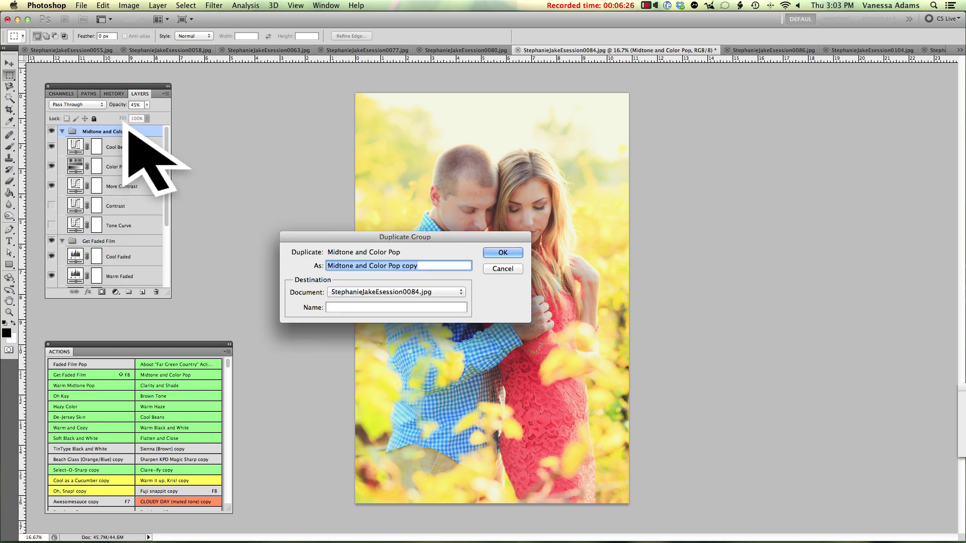
key("Escape")
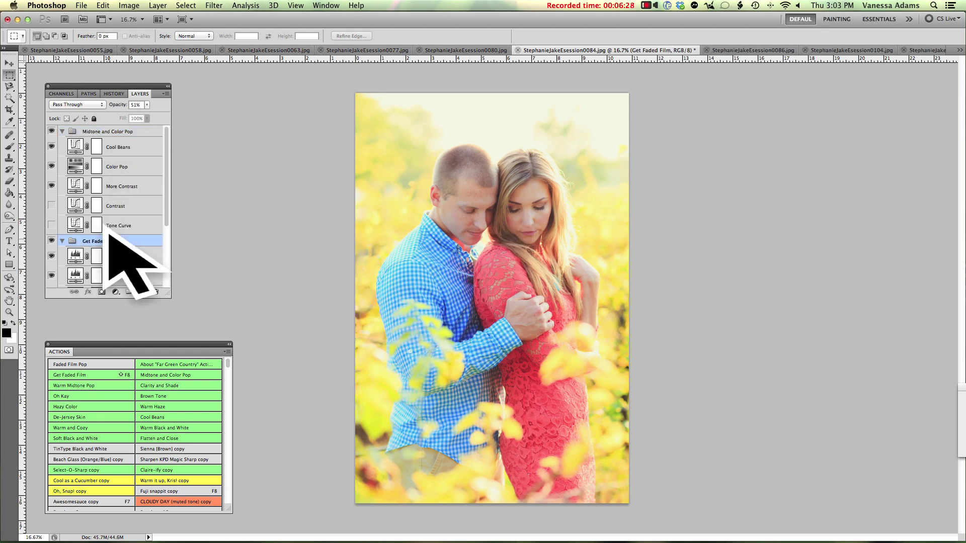
Step: Duplicate both selected groups into photo 0080, then check photos 0080 and 0077
left_click(114, 130)
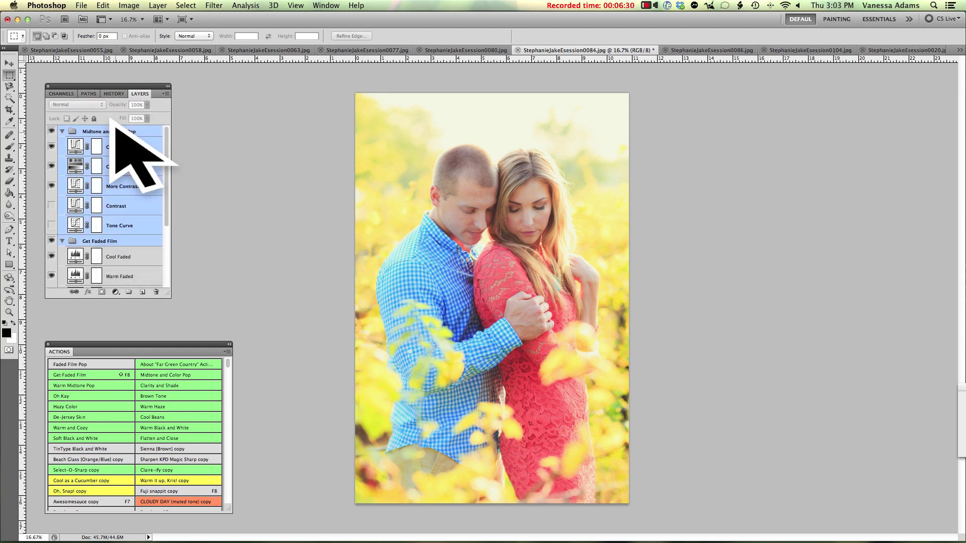
key("cmd+j")
left_click(365, 283)
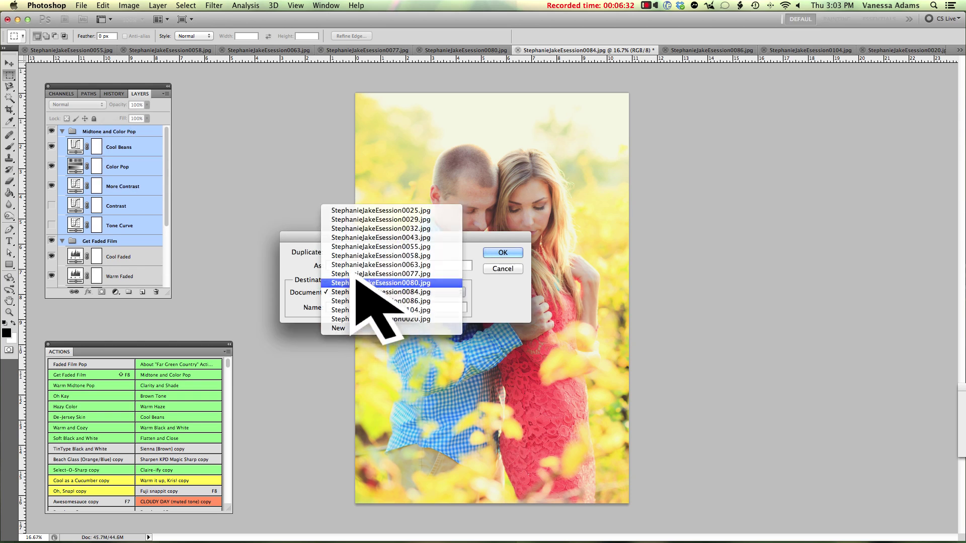
key("Escape")
key("Escape")
left_click(487, 50)
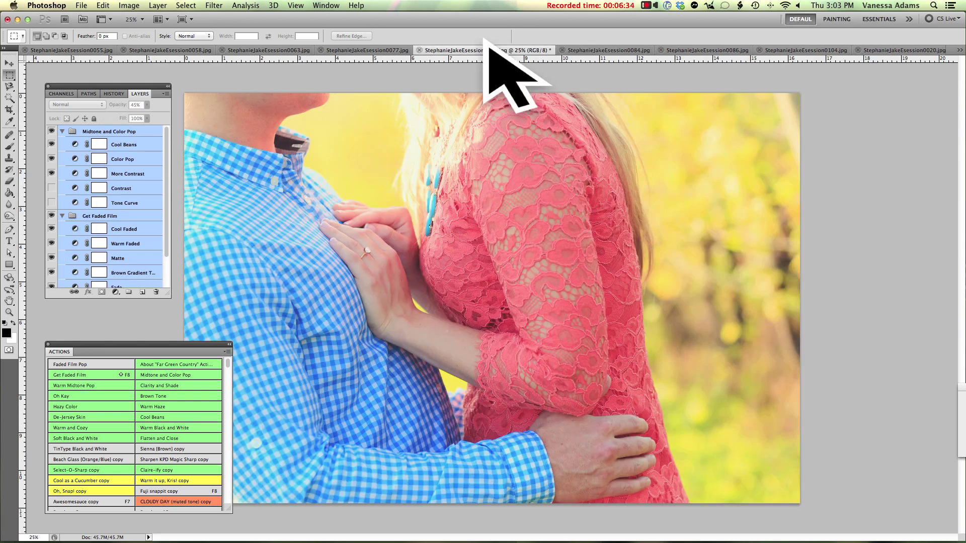
left_click(395, 50)
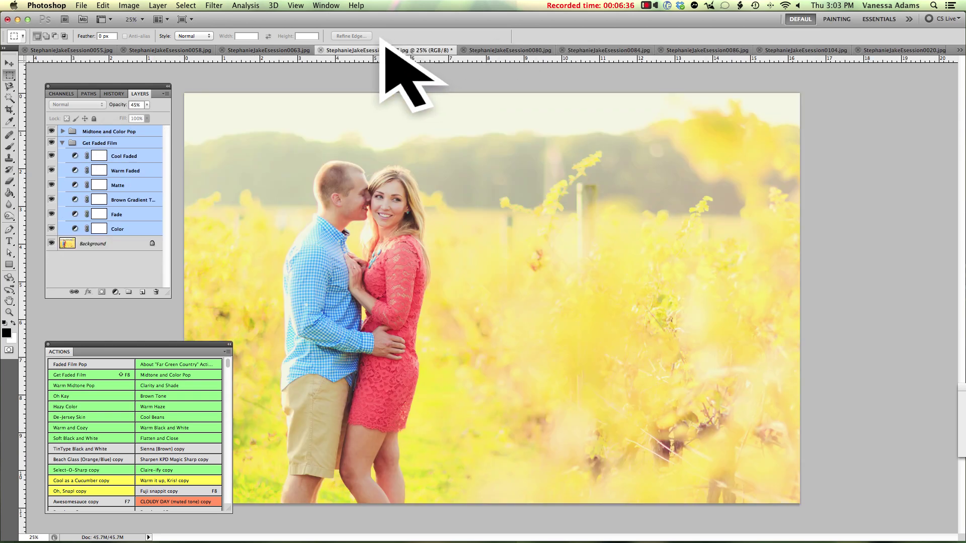
Step: Compare photos 0063 and 0077, then bring up photo 0058
left_click(280, 47)
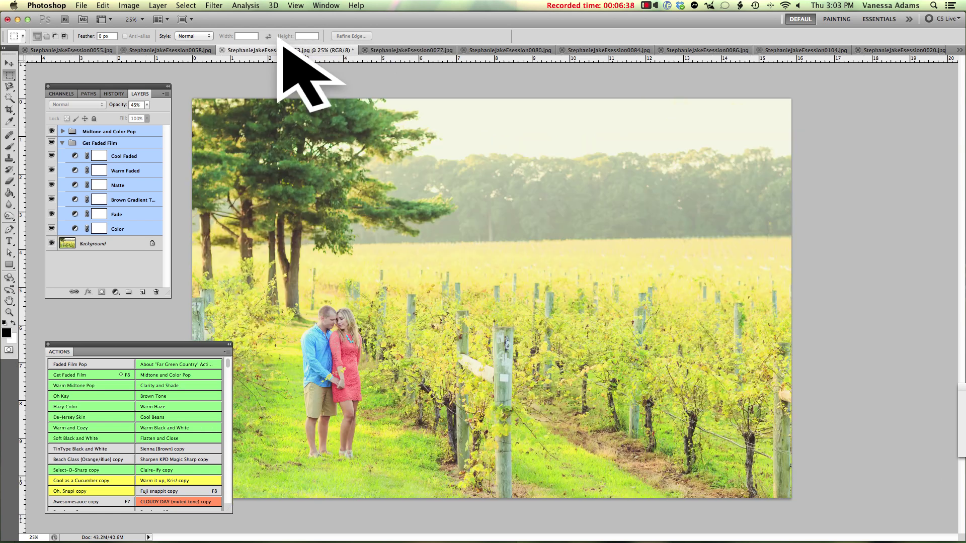
left_click(388, 49)
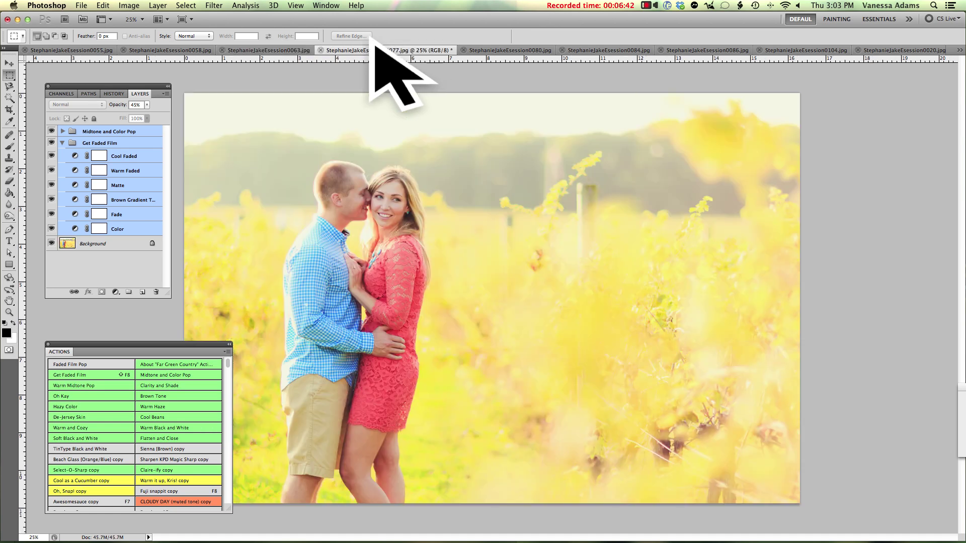
left_click(278, 50)
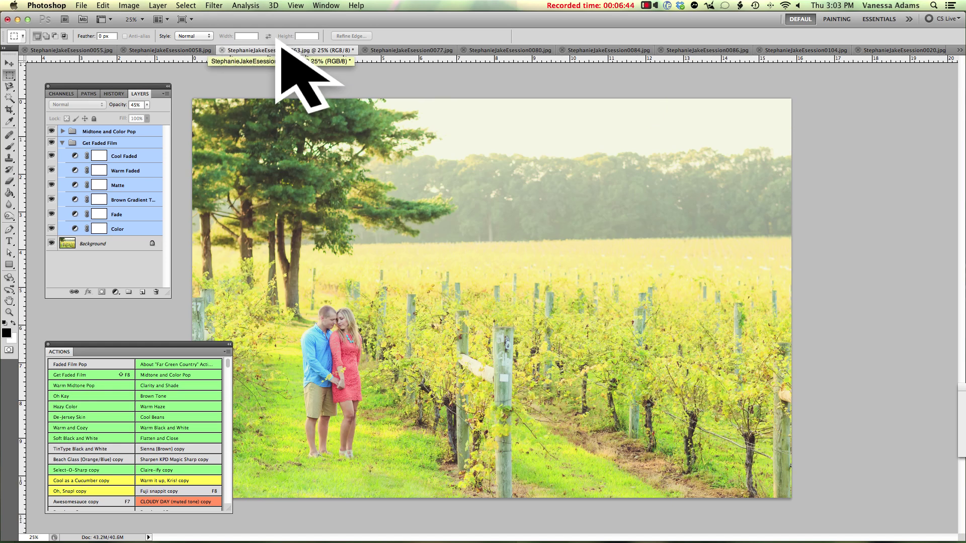
left_click(194, 50)
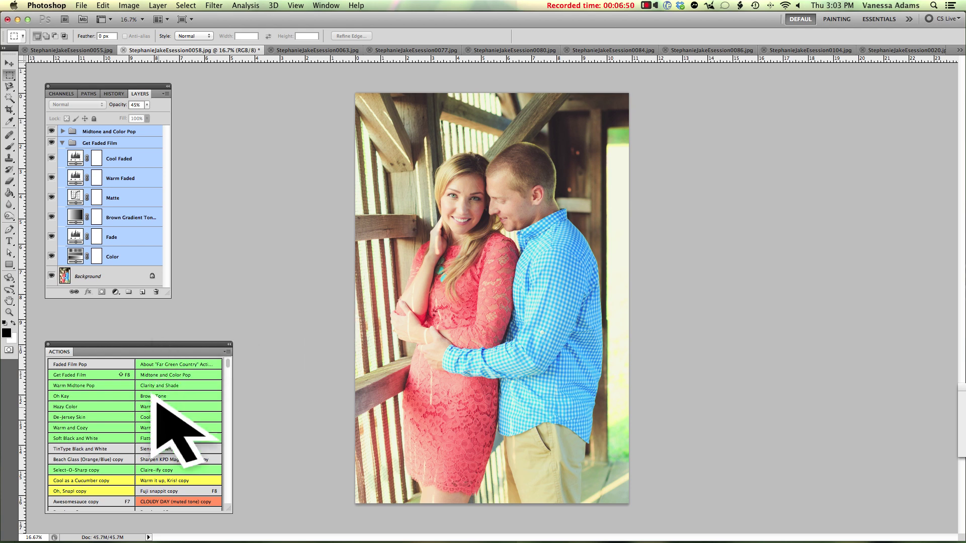
Step: Apply and undo the Warm Black and White look on photo 0058, then move to photo 0055
left_click(176, 427)
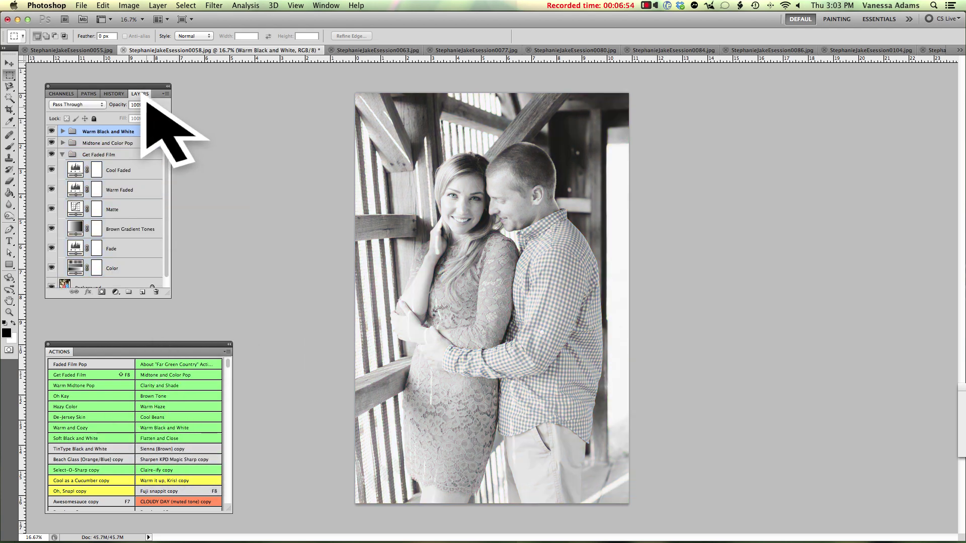
key("F12")
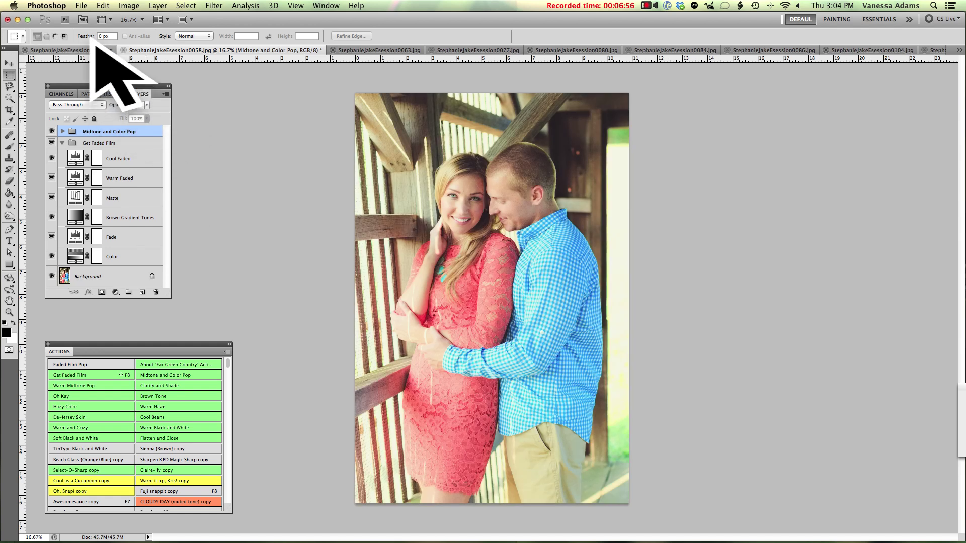
left_click(94, 48)
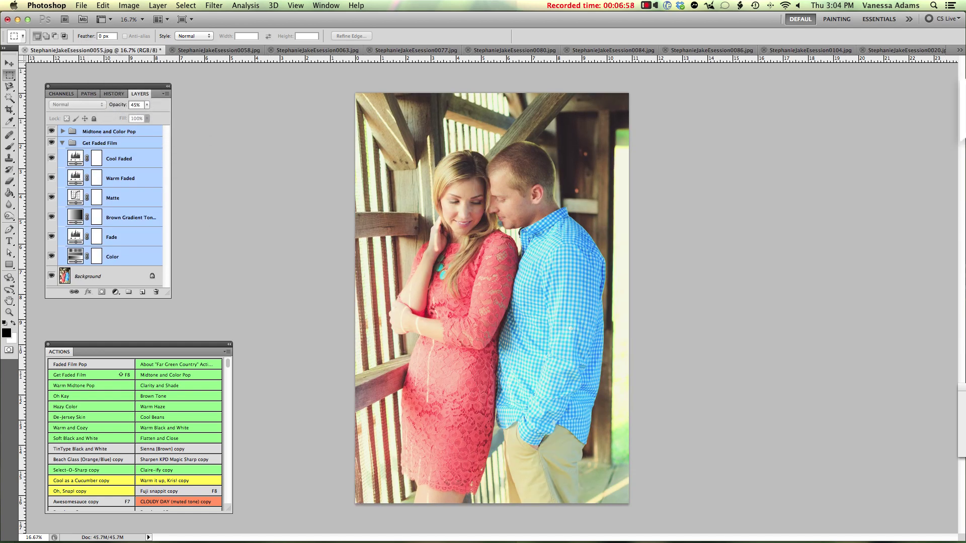
left_click(959, 50)
Step: On photo 0025, expand Midtone and Color Pop and hide the Contrast adjustment
left_click(956, 53)
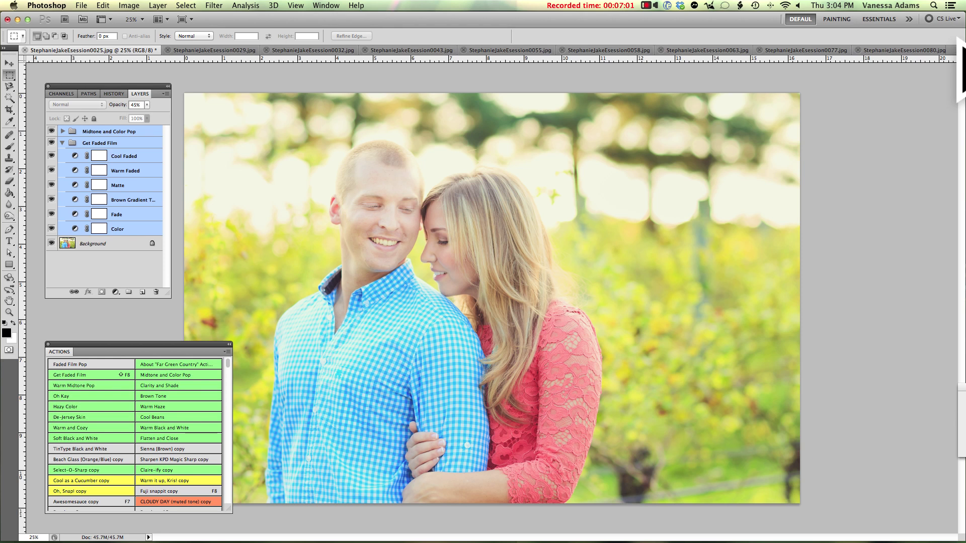
left_click(62, 131)
left_click(51, 188)
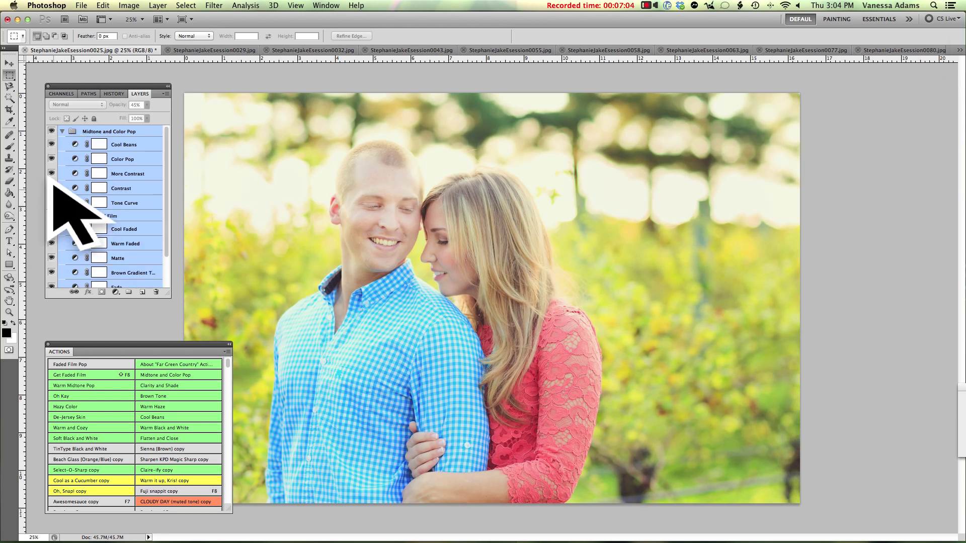
Step: Review photos 0029, 0032 and 0043, then return to photo 0055
left_click(959, 50)
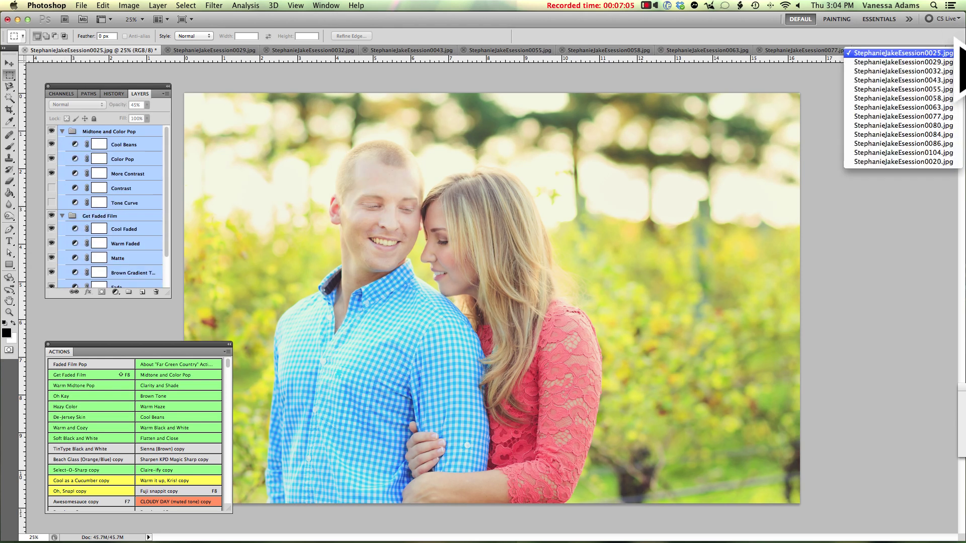
left_click(936, 54)
left_click(955, 50)
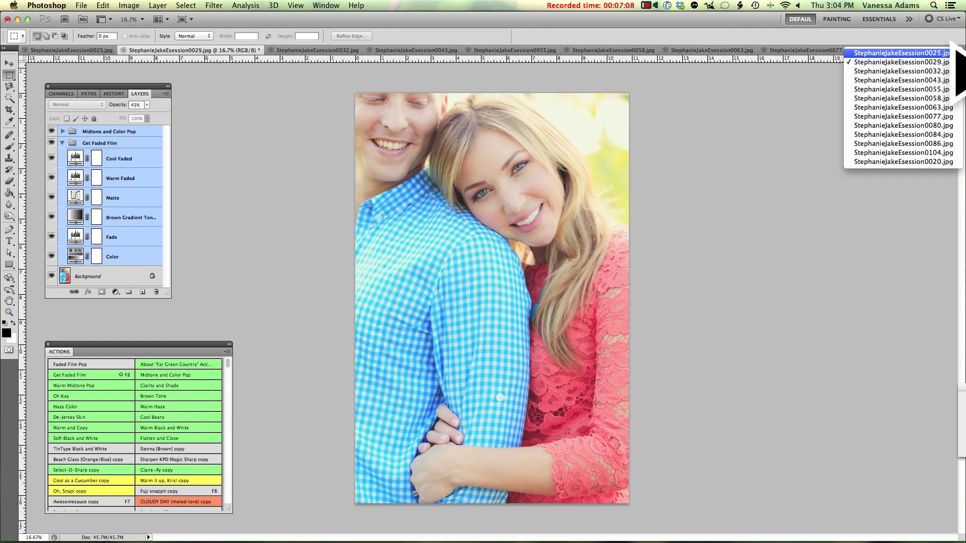
left_click(951, 69)
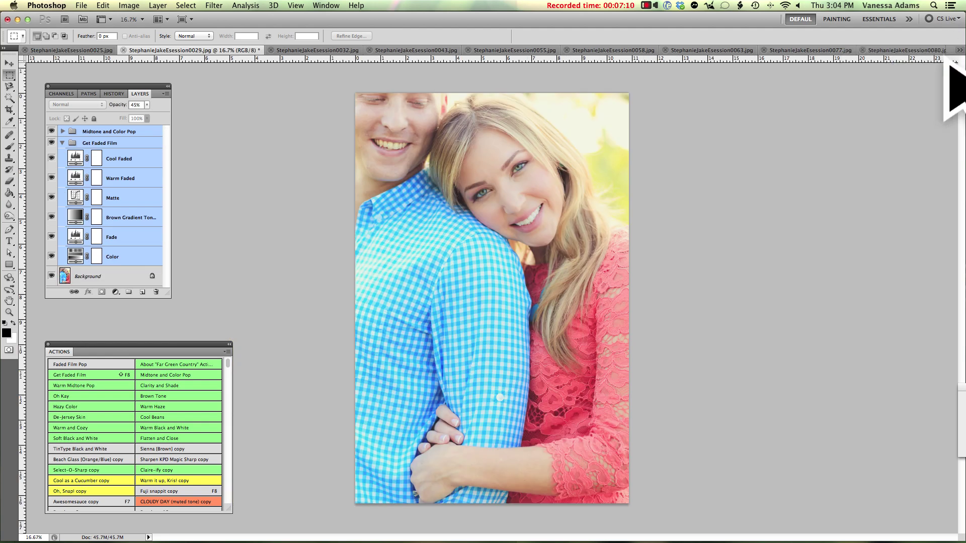
left_click(428, 48)
left_click(521, 49)
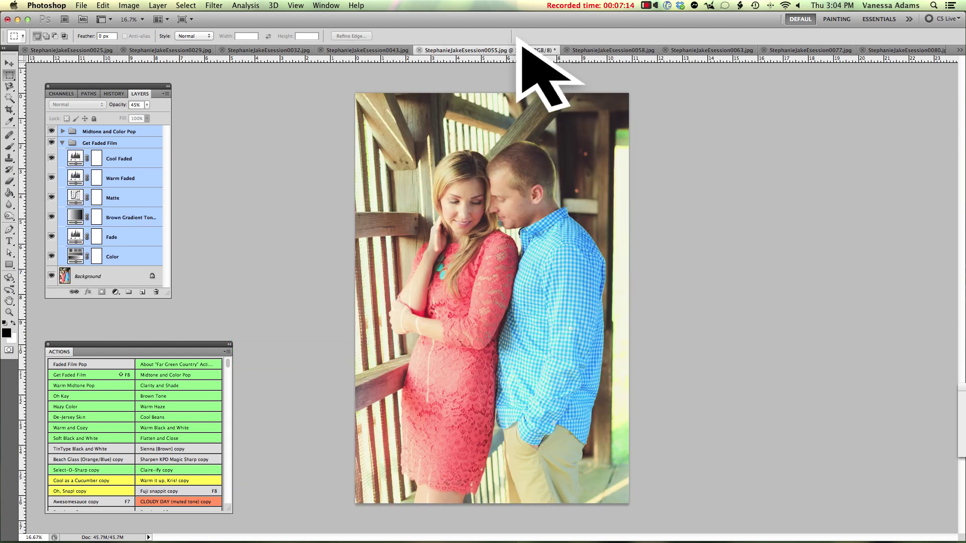
Step: Run the Showit Effects script with default settings to flatten the photos into _1 JPEGs
left_click(81, 4)
mouse_move(119, 266)
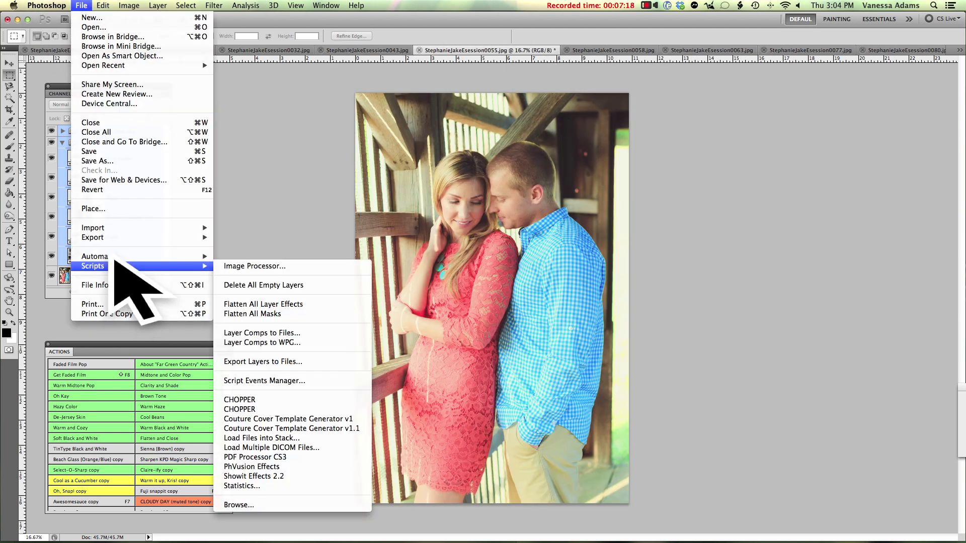
left_click(283, 476)
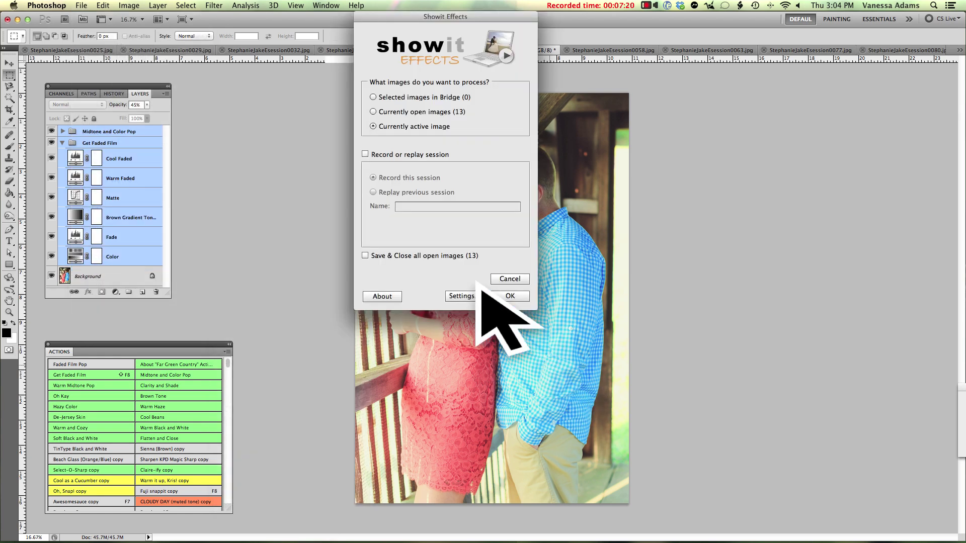
left_click(510, 297)
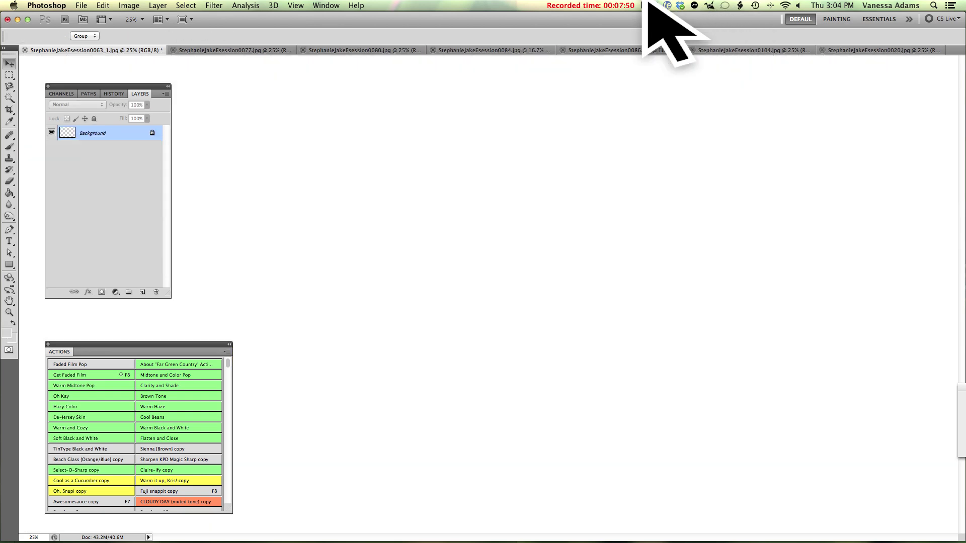
left_click(648, 5)
left_click(654, 18)
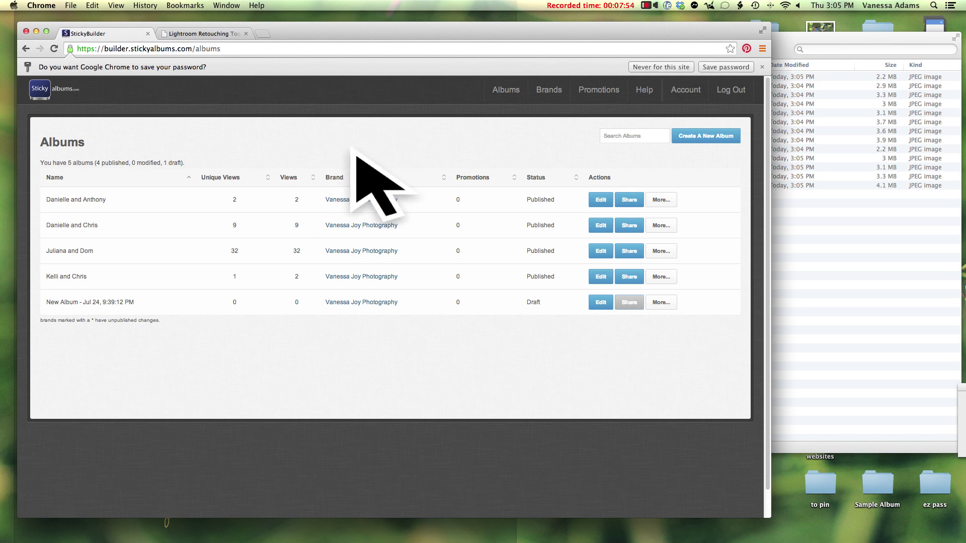
Step: Create a new album and select the 13 _1.jpg files in the Jpegs folder
left_click(711, 132)
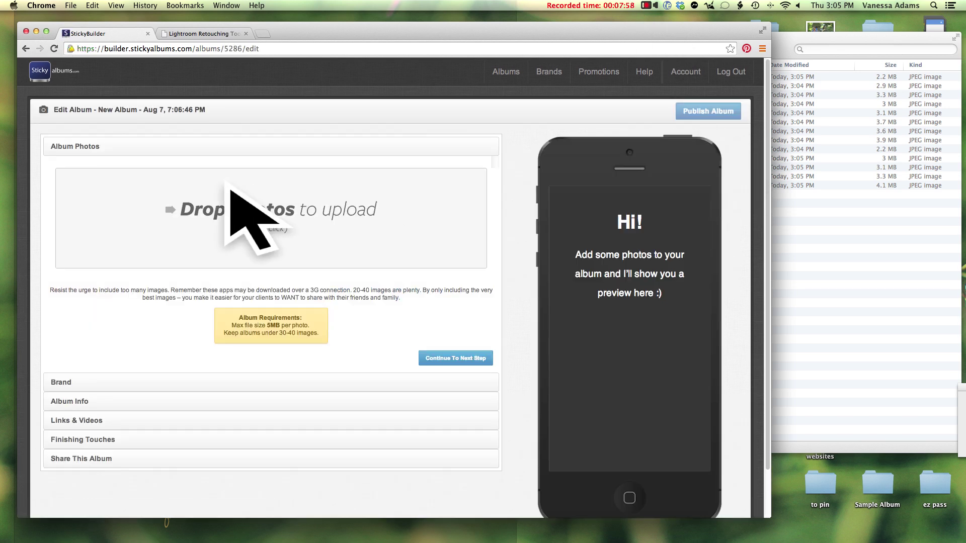
left_click(852, 237)
left_click_drag(787, 209, 209, 202)
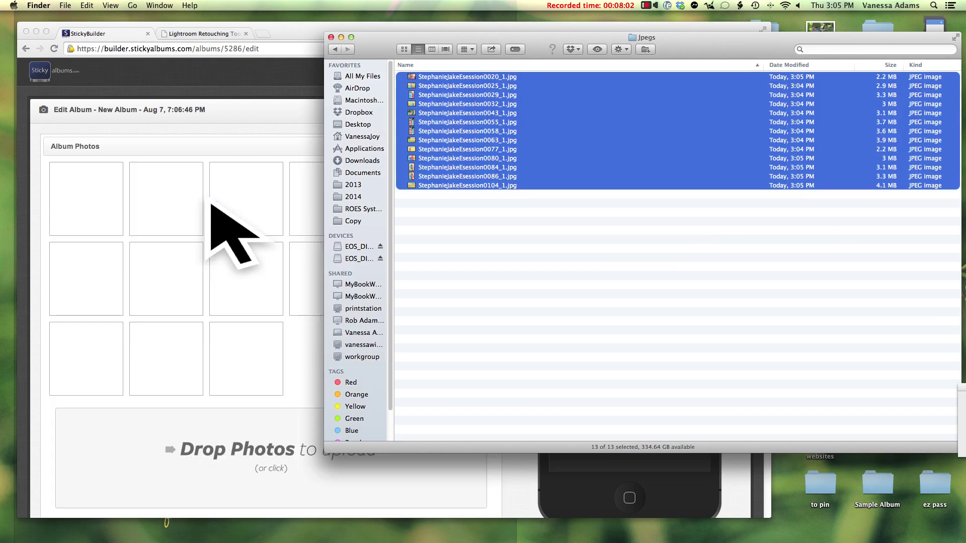
Step: Drop the 13 selected JPEGs into the album's photos area and scroll down as they upload
left_click(217, 145)
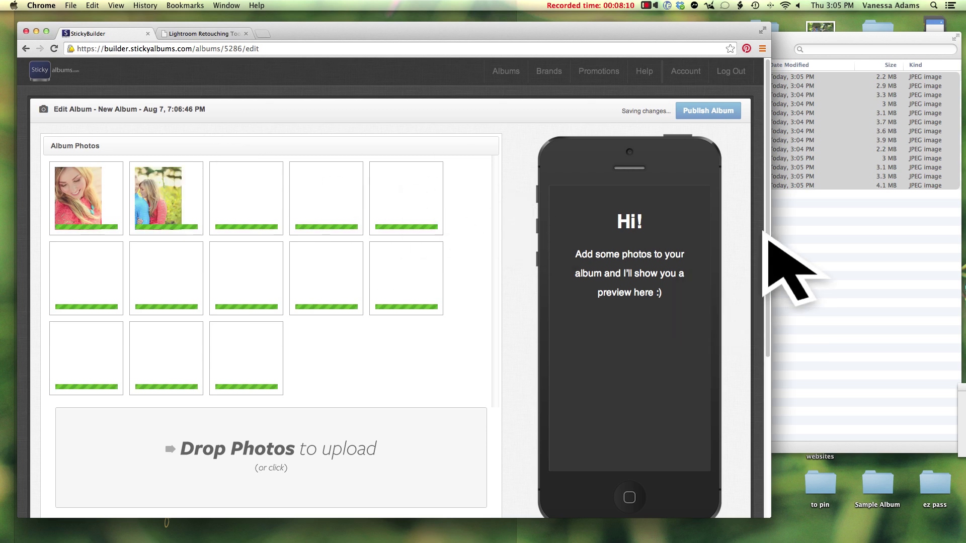
scroll(768, 267, "down", 3)
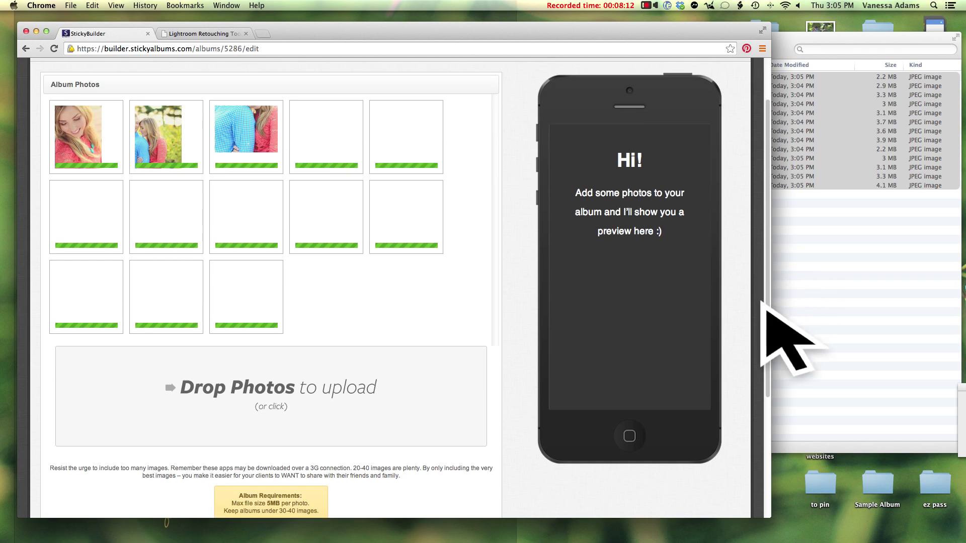
scroll(765, 351, "down", 5)
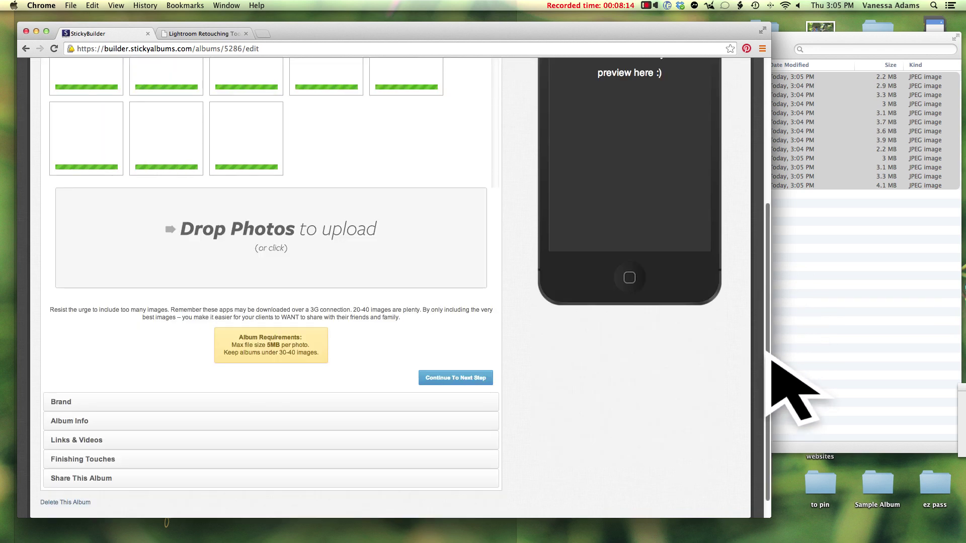
Step: Apply the existing photography brand to the album and continue to Album Info
left_click(345, 400)
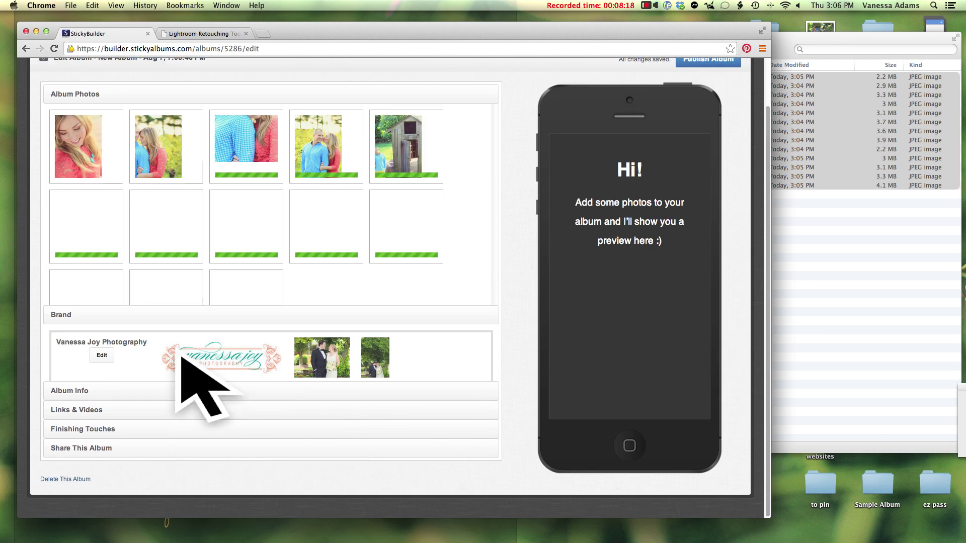
left_click(101, 354)
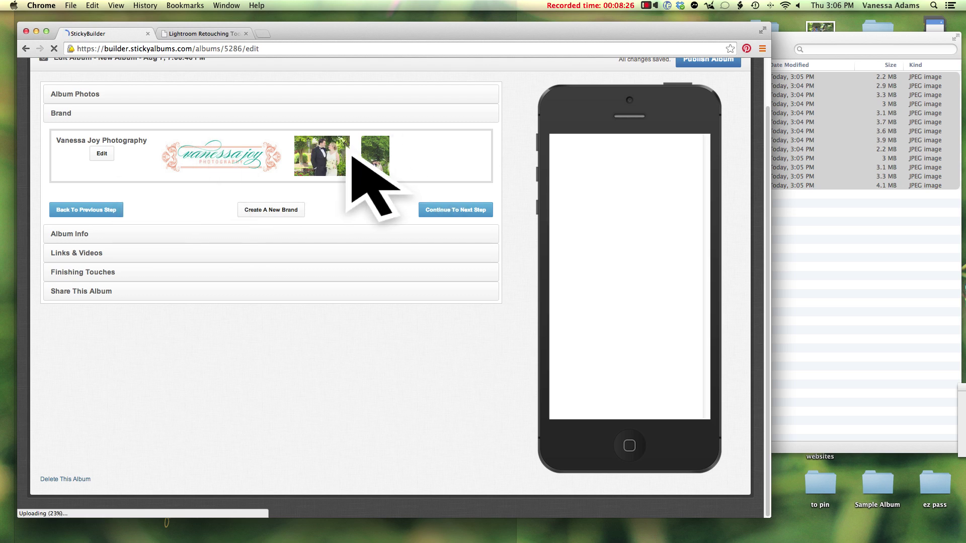
left_click(90, 232)
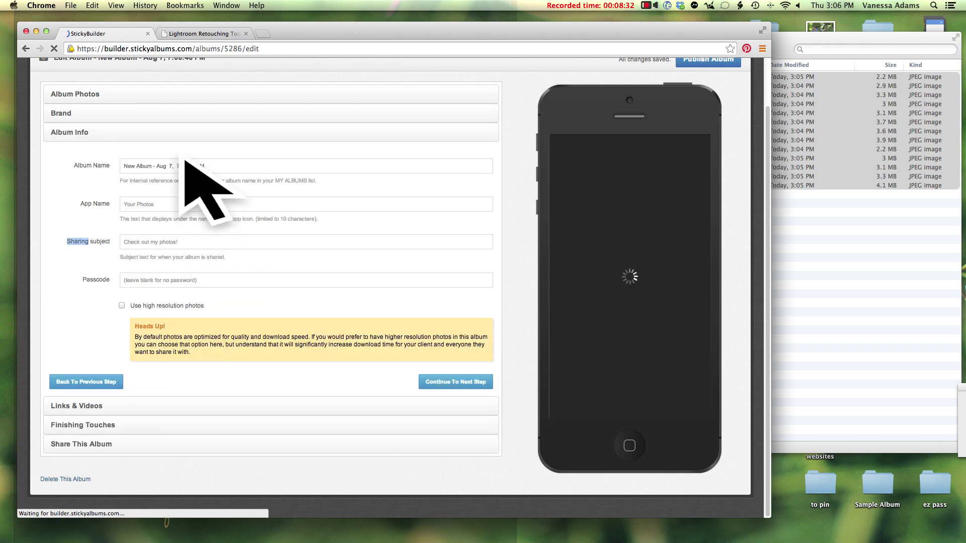
Step: Replace the album name with the couple's names and set the sharing subject to 'Check out my engagement photos!'
double_click(185, 161)
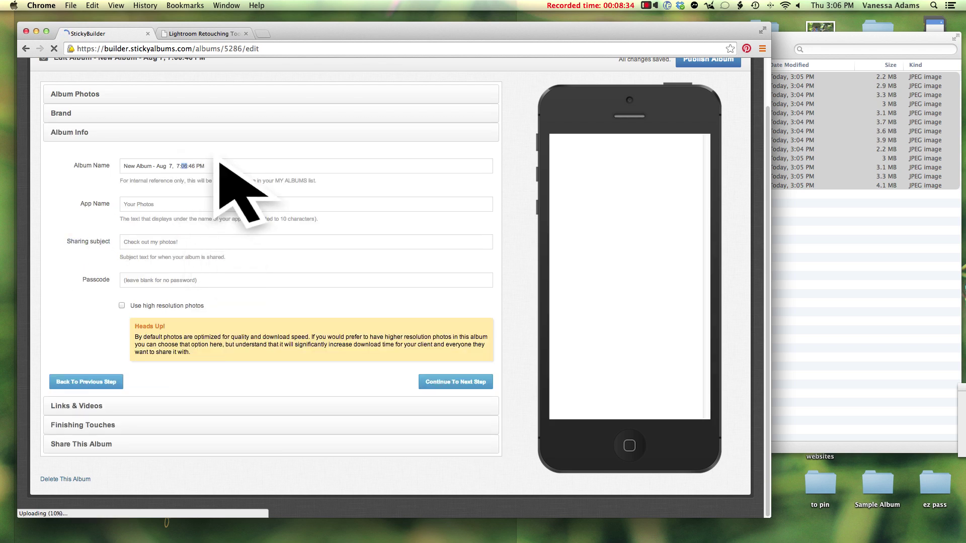
triple_click(121, 160)
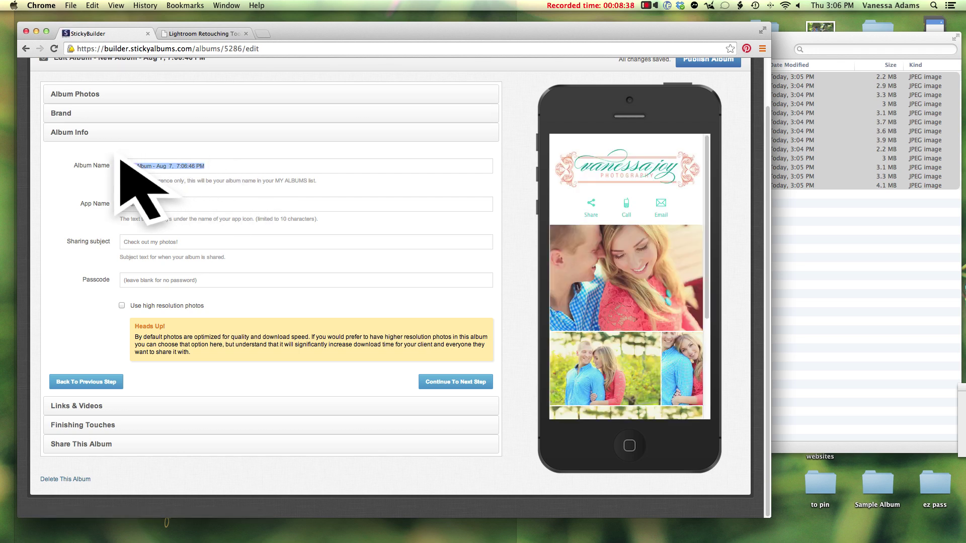
key("BackSpace")
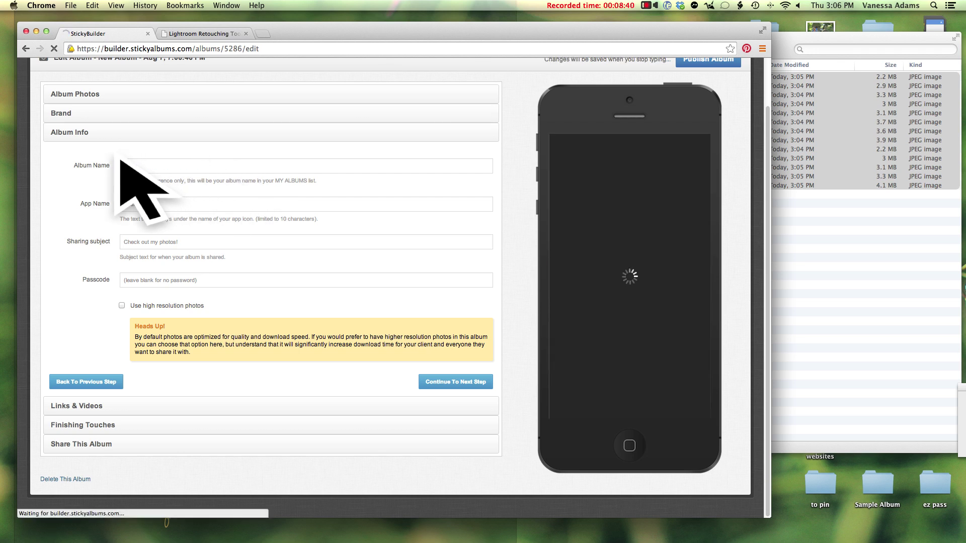
type("Stephanie and Jake Engagement Session")
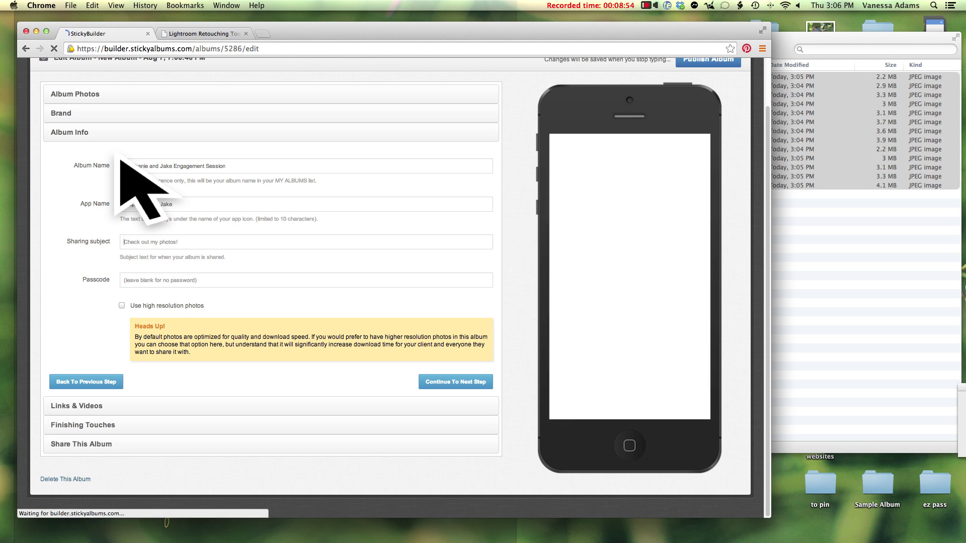
type("Check out my engagement photos!")
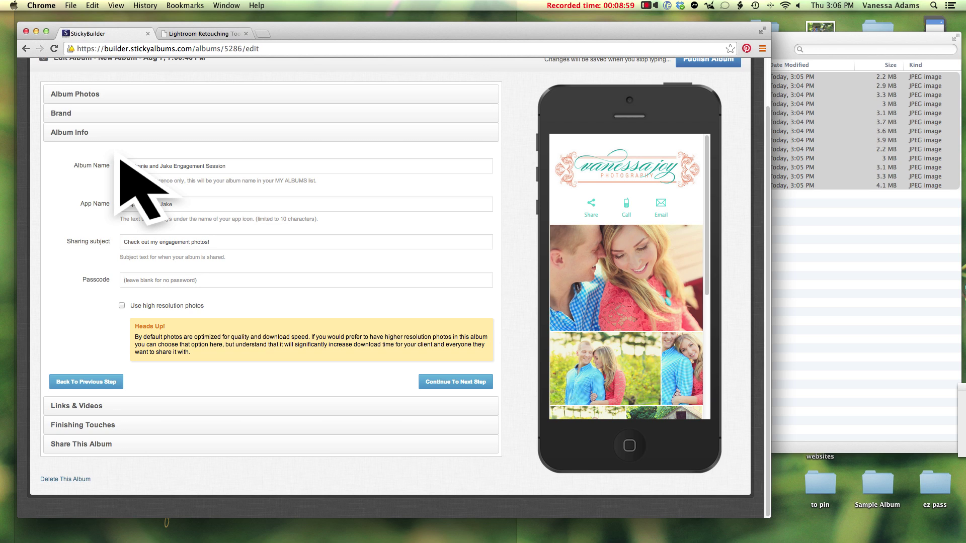
left_click(146, 280)
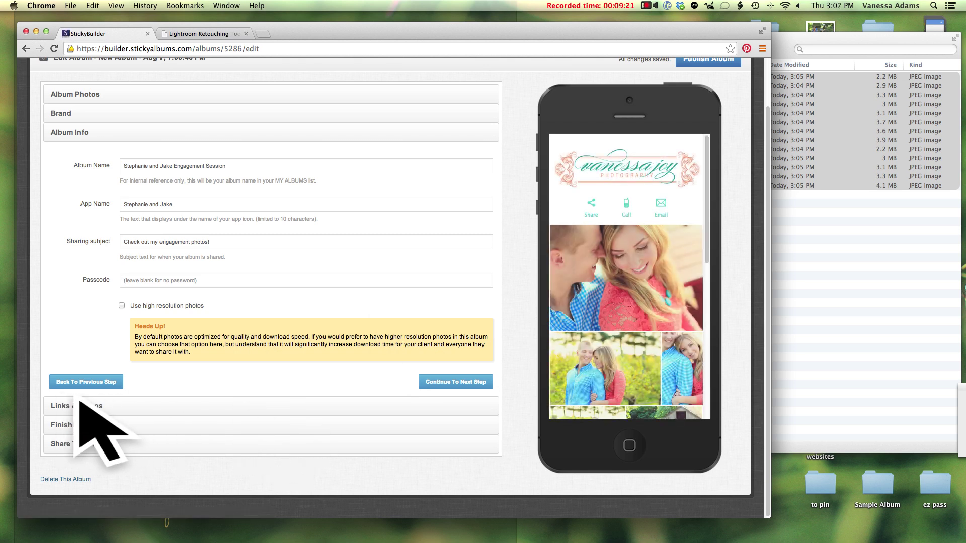
left_click(110, 422)
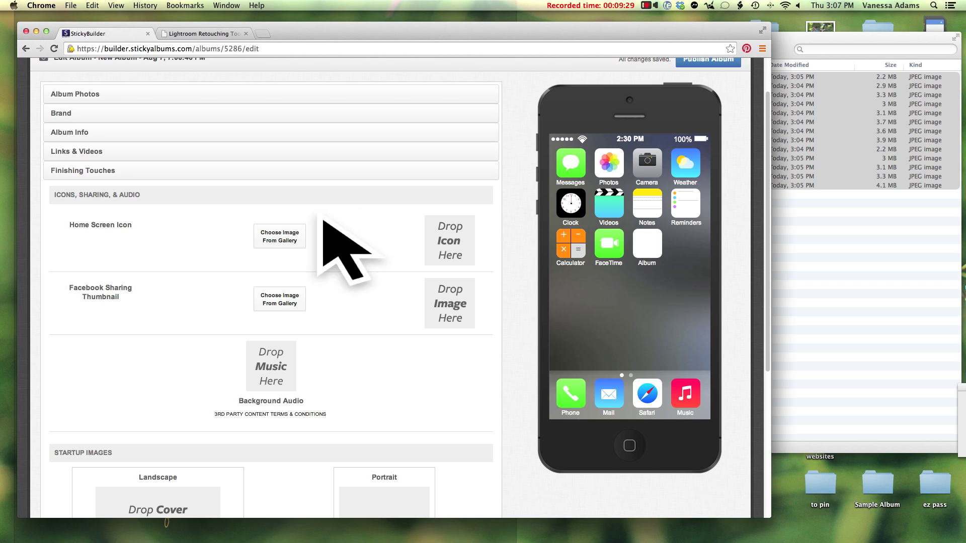
Step: Set the first album photo as Home Screen Icon and the vineyard couple photo as Facebook thumbnail
left_click(289, 232)
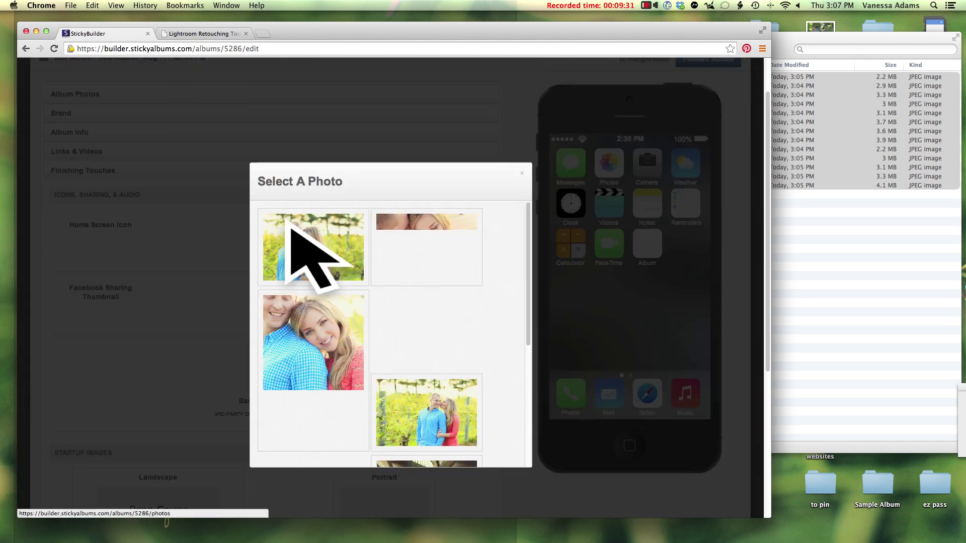
left_click(303, 225)
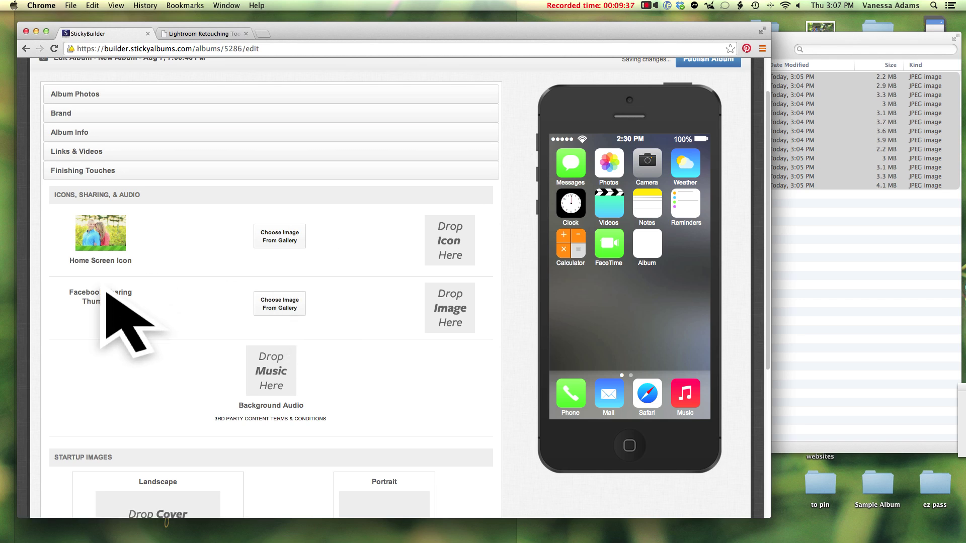
left_click(277, 304)
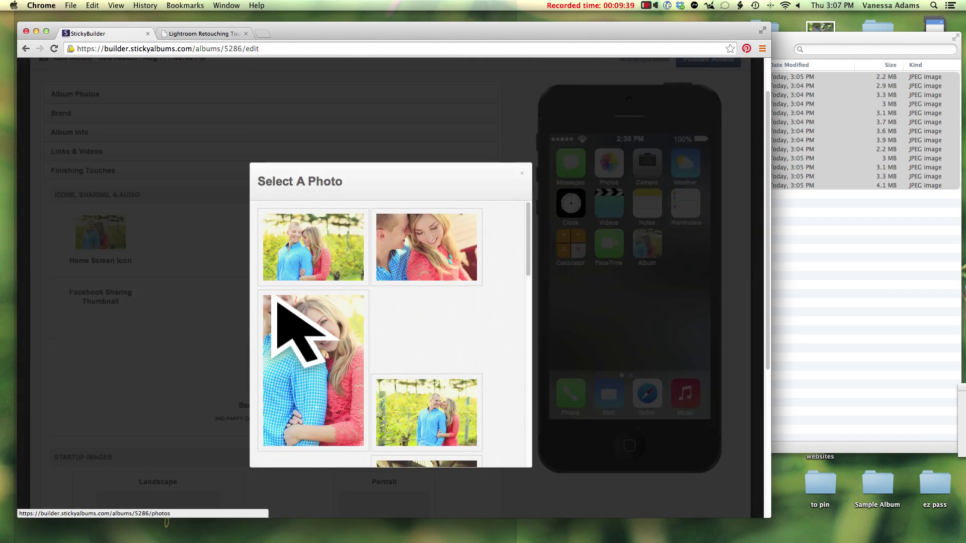
left_click(442, 402)
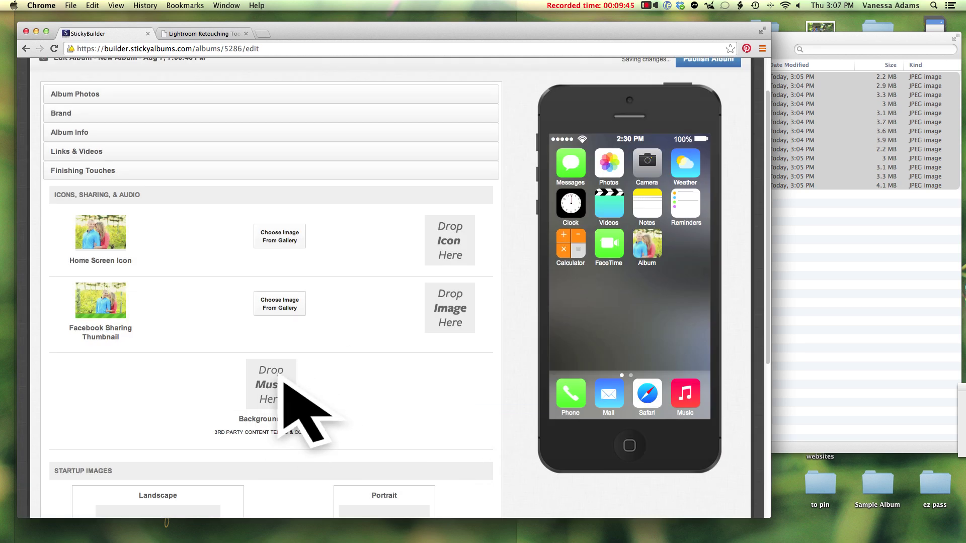
scroll(283, 382, "down", 10)
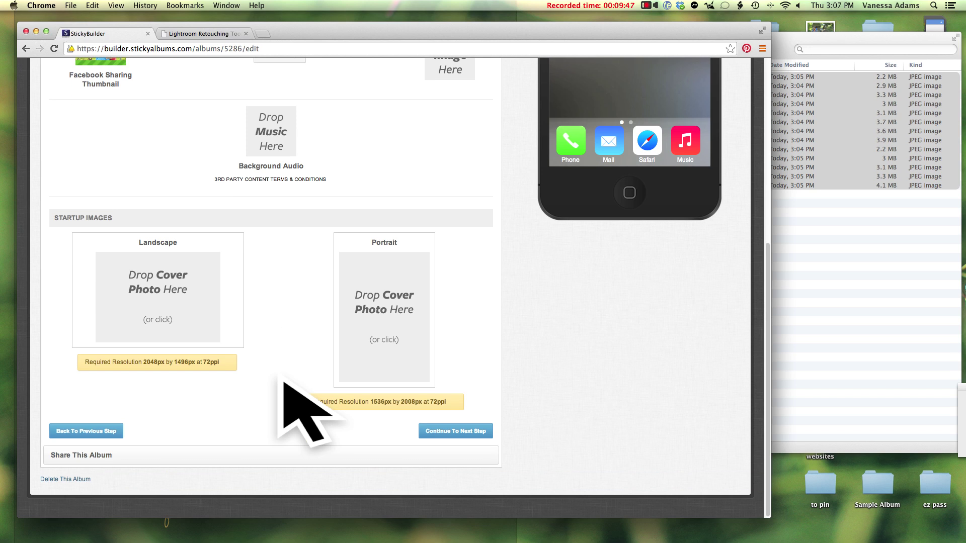
left_click(143, 267)
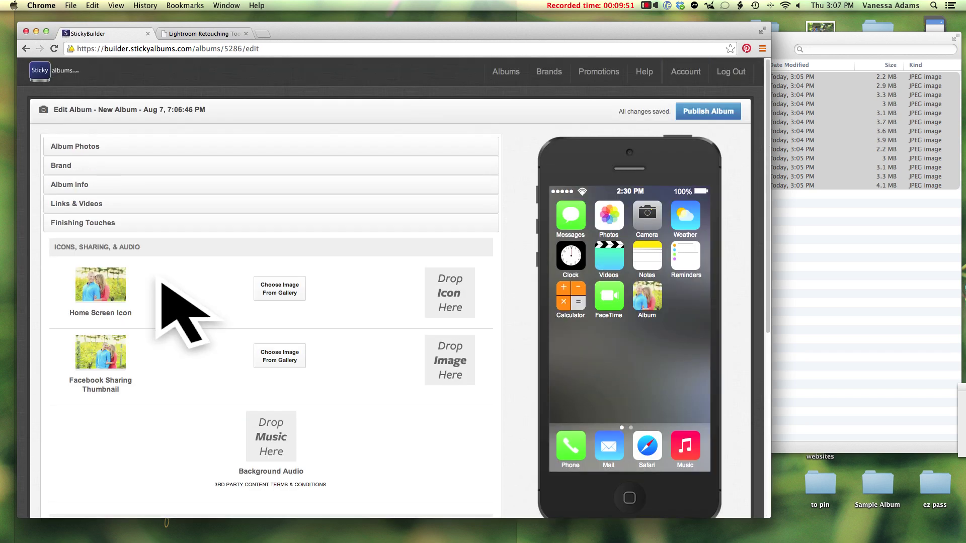
scroll(161, 284, "down", 9)
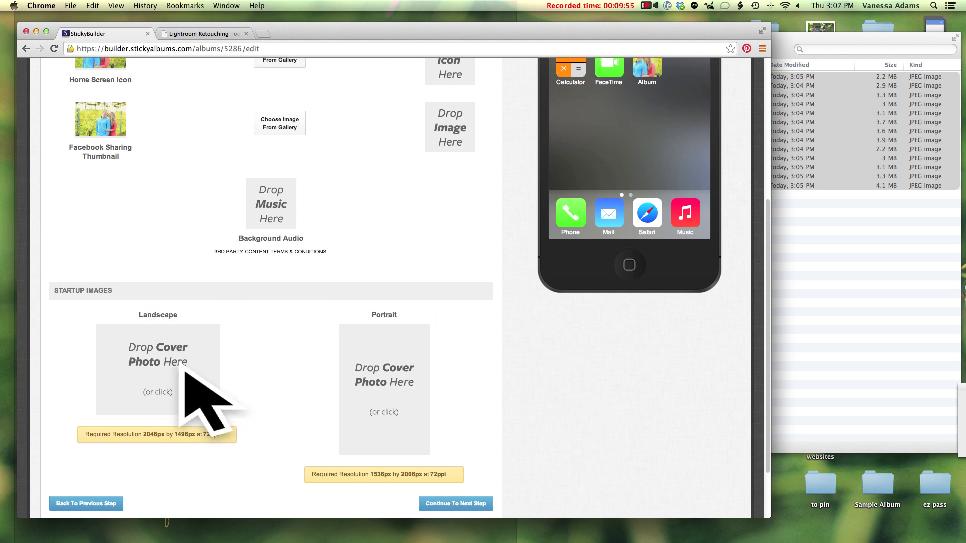
Step: Drag the vineyard couple photo 0063 from Finder onto the Landscape startup cover
scroll(183, 369, "down", 2)
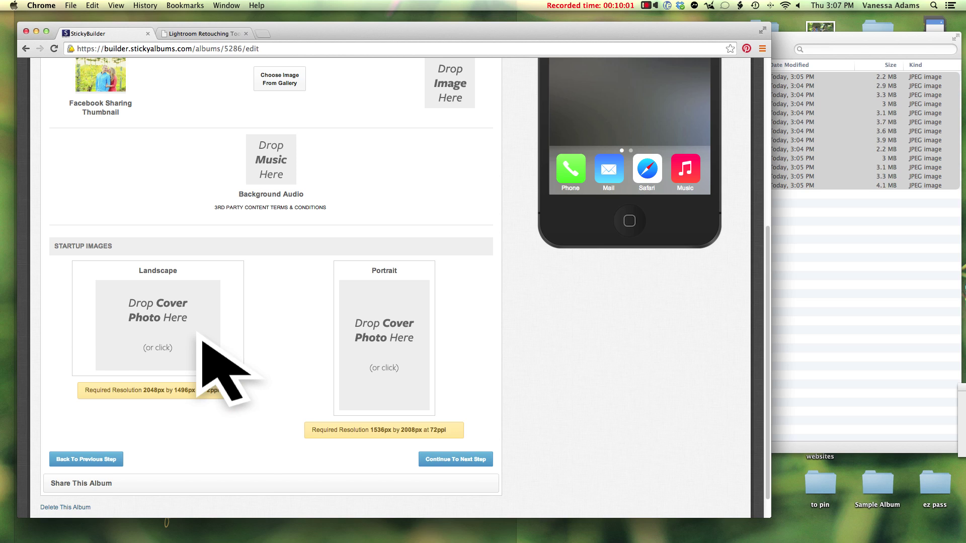
left_click(867, 280)
left_click(404, 48)
left_click(586, 355)
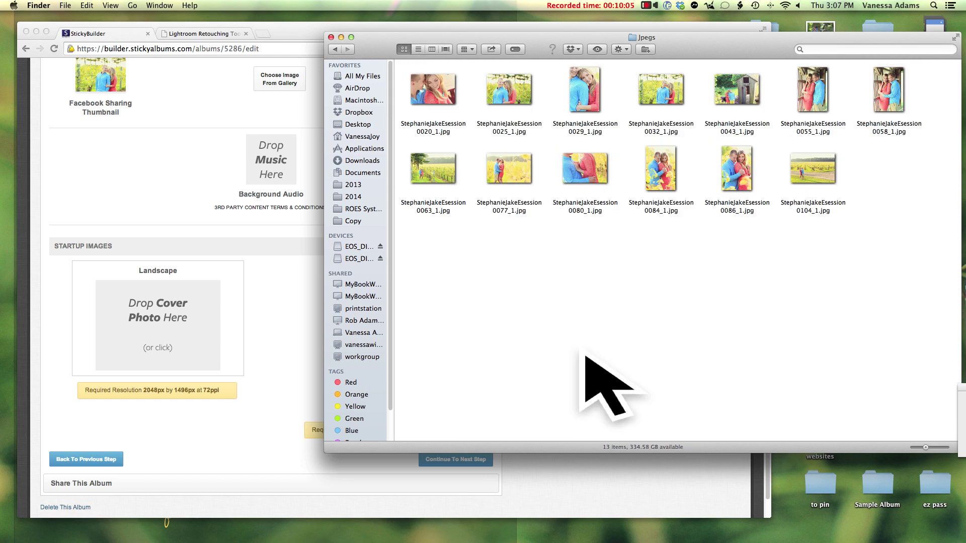
left_click_drag(438, 169, 184, 319)
left_click(194, 313)
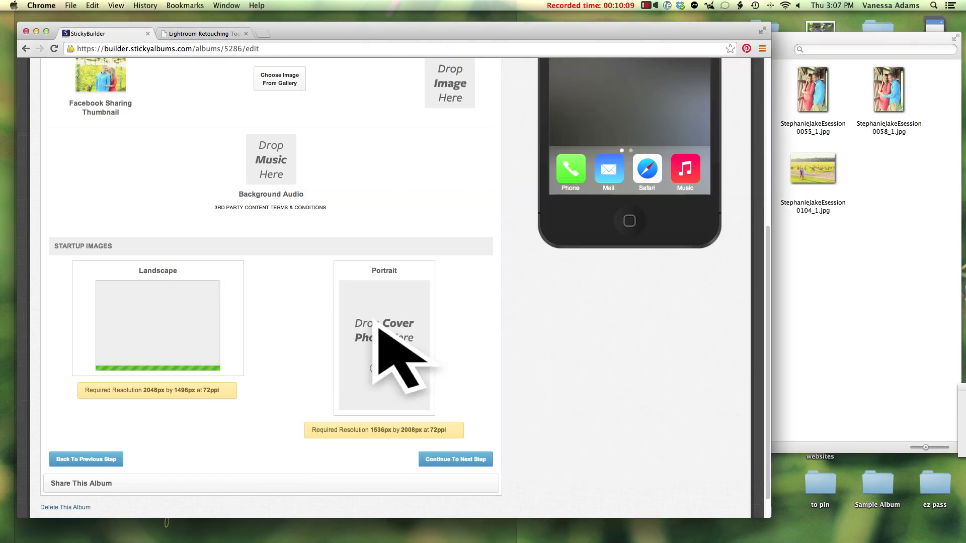
Step: Drag the close-up couple photo 0029 onto the Portrait startup cover
left_click(805, 284)
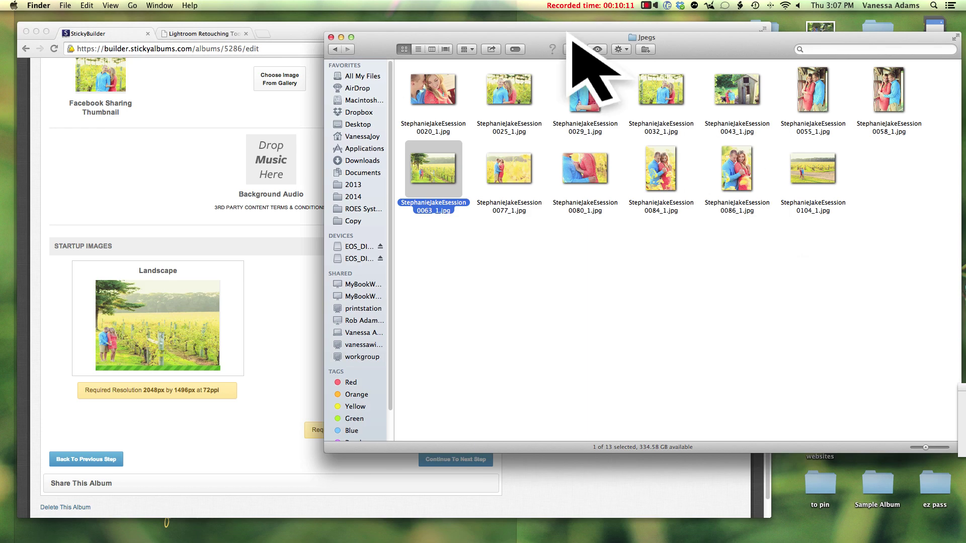
left_click_drag(503, 37, 735, 50)
left_click_drag(821, 101, 376, 327)
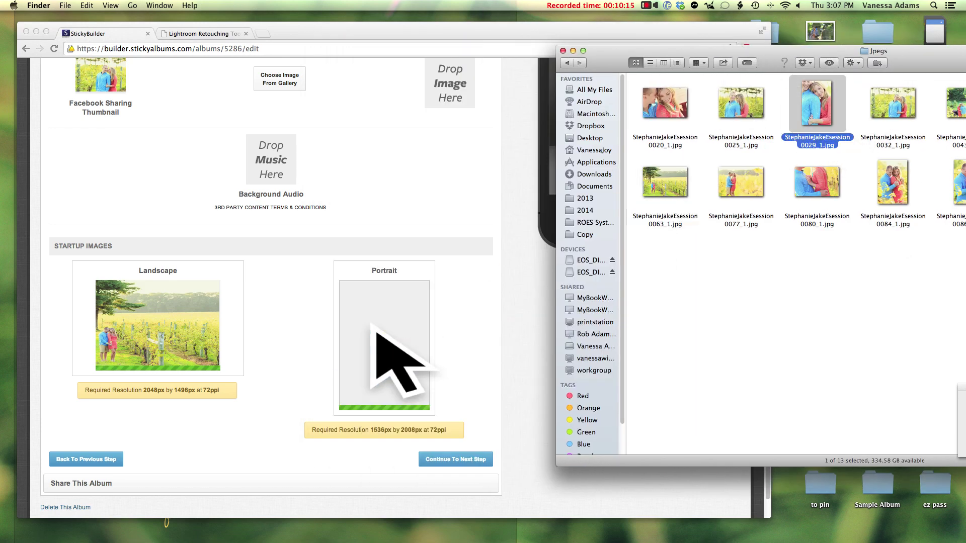
left_click(506, 304)
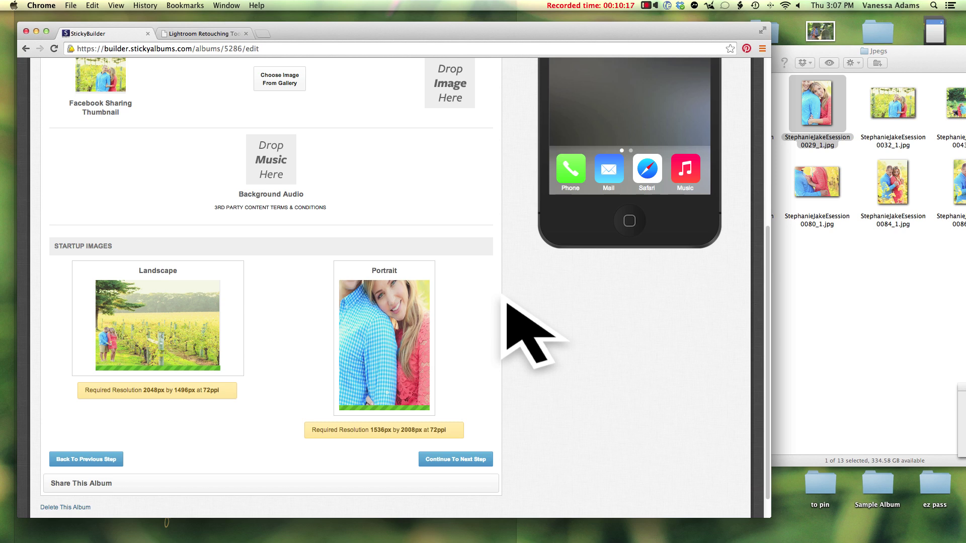
scroll(505, 303, "down", 2)
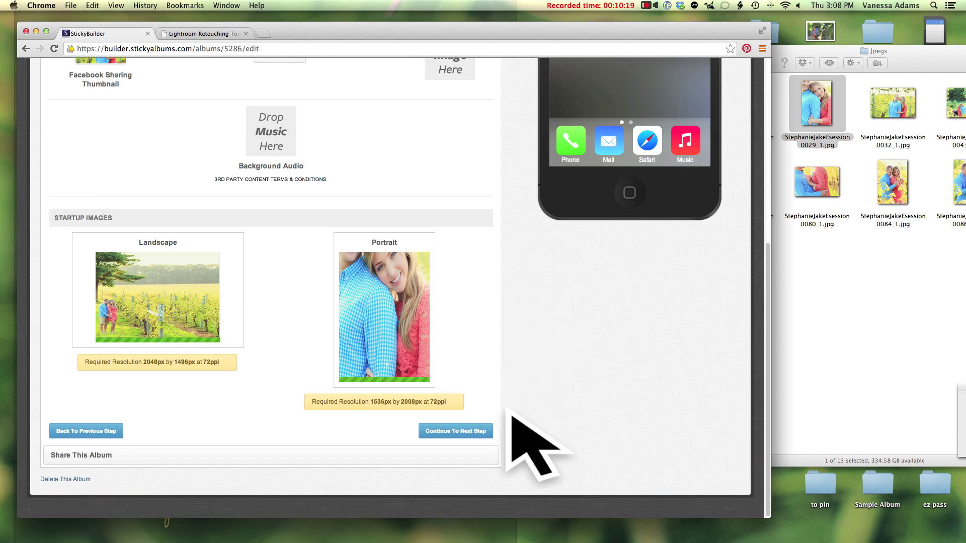
Step: Continue to the sharing step and publish the album
left_click(457, 433)
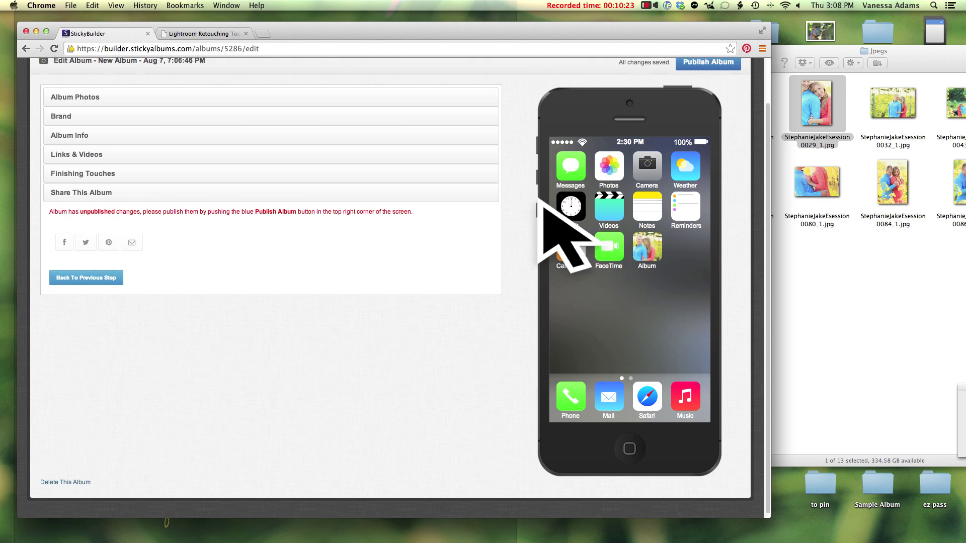
scroll(540, 171, "up", 2)
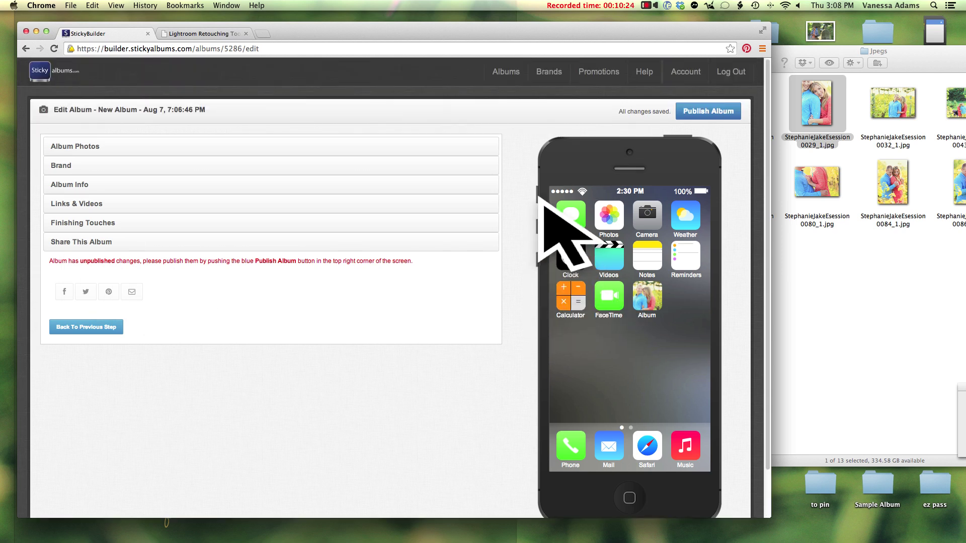
left_click(704, 100)
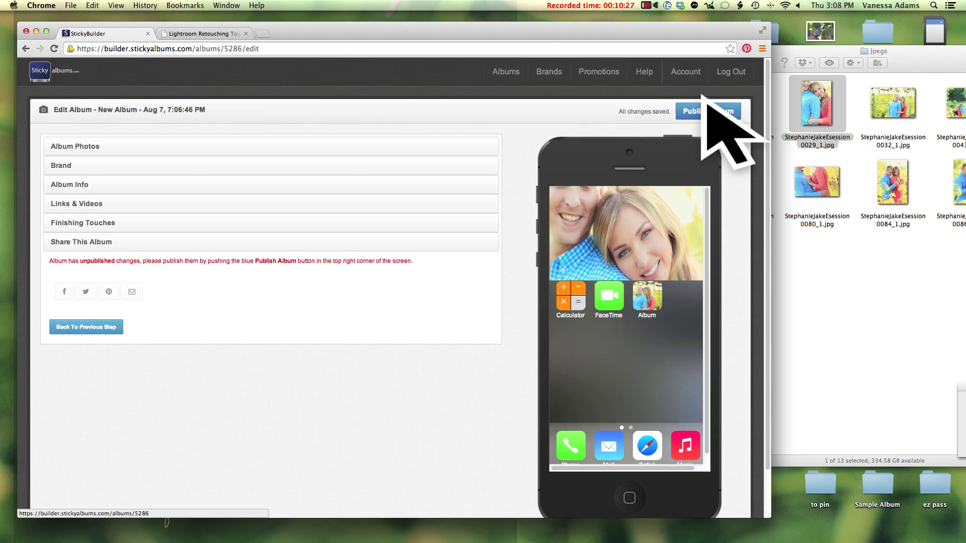
scroll(271, 350, "down", 3)
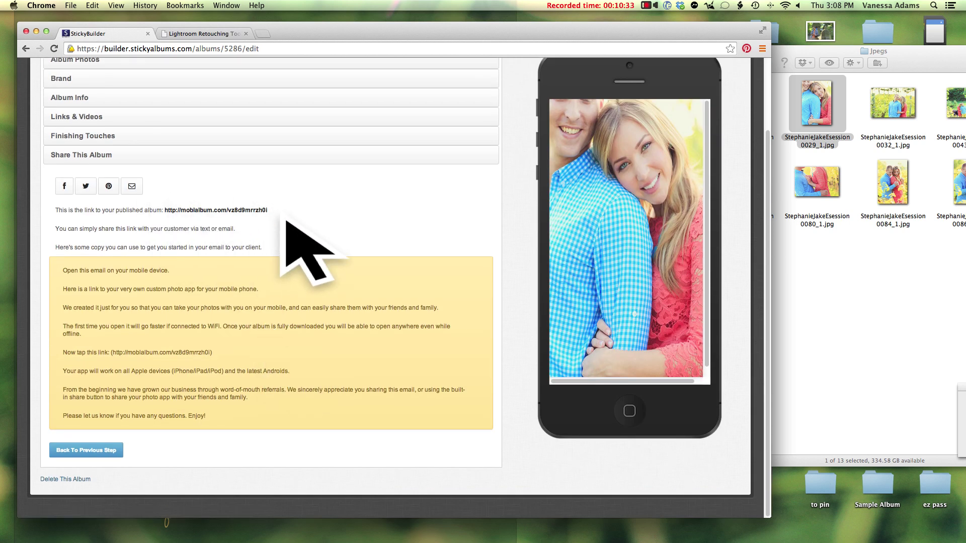
scroll(286, 221, "up", 4)
Step: Expand the Album Photos section to review the uploaded photos
left_click(119, 144)
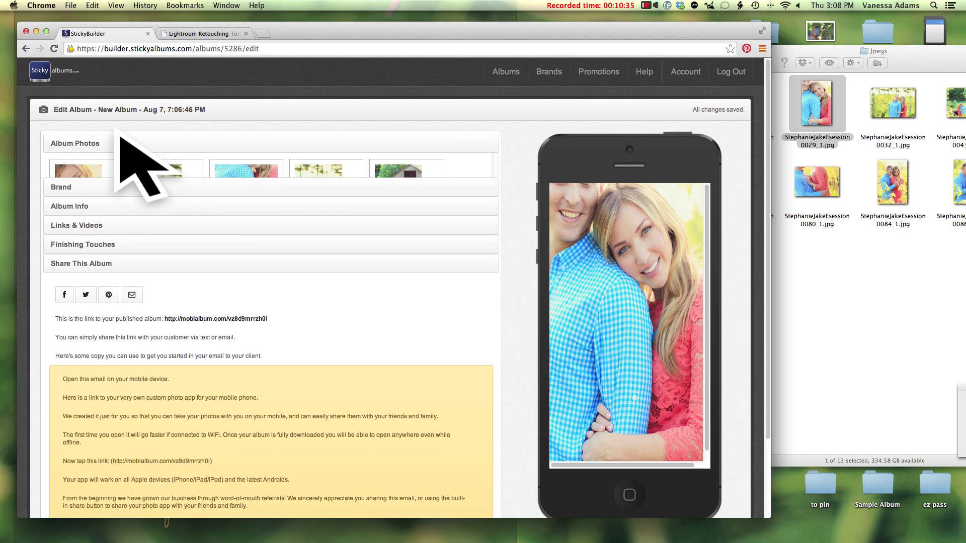
mouse_move(106, 186)
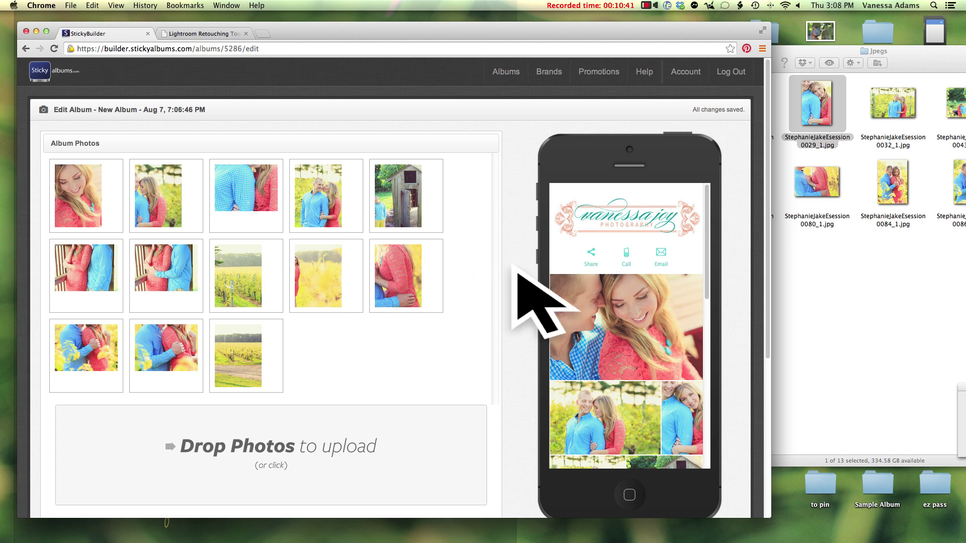
scroll(518, 275, "down", 3)
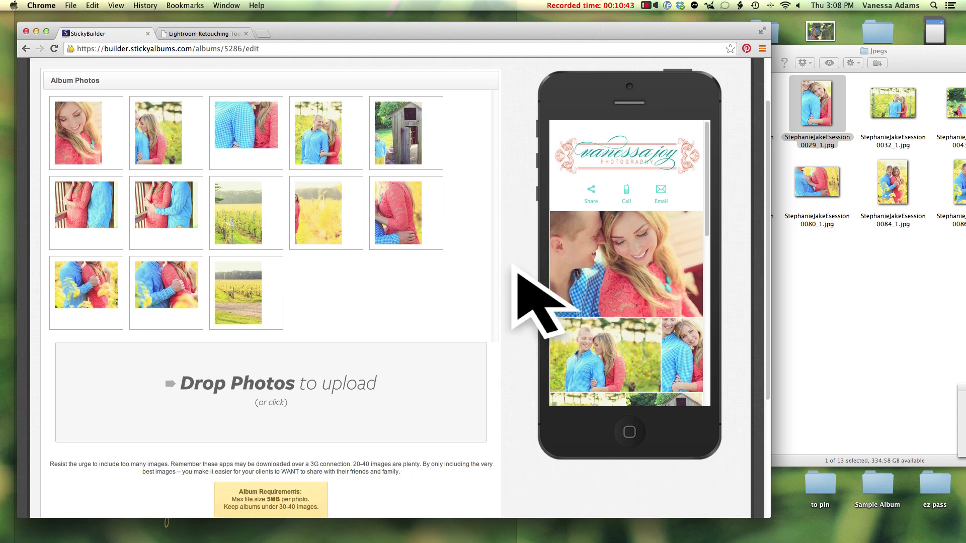